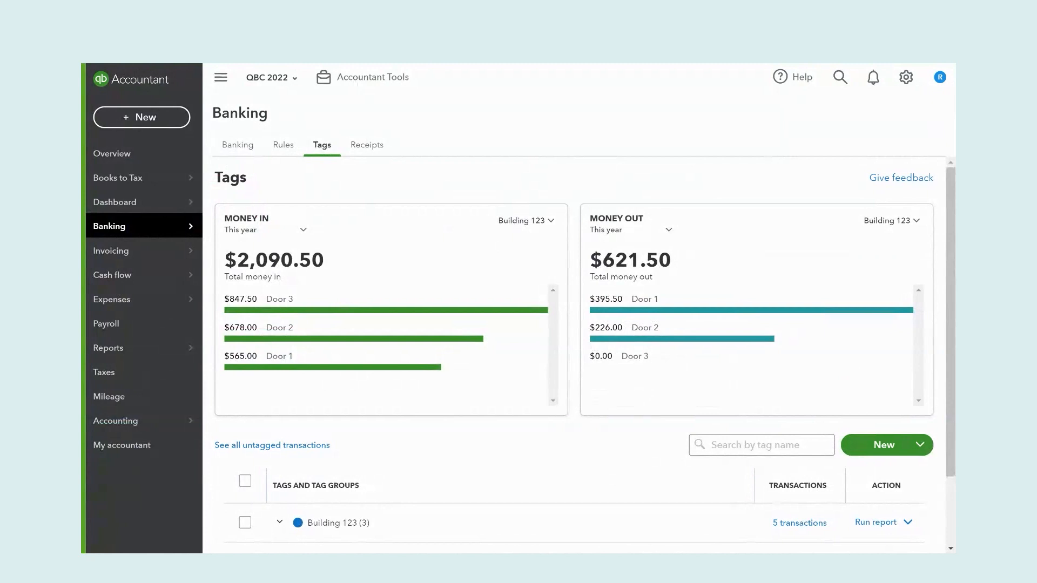
Check the Tags settings for sales forms and for expense and purchase forms in the company's account settings.
click(905, 80)
click(407, 145)
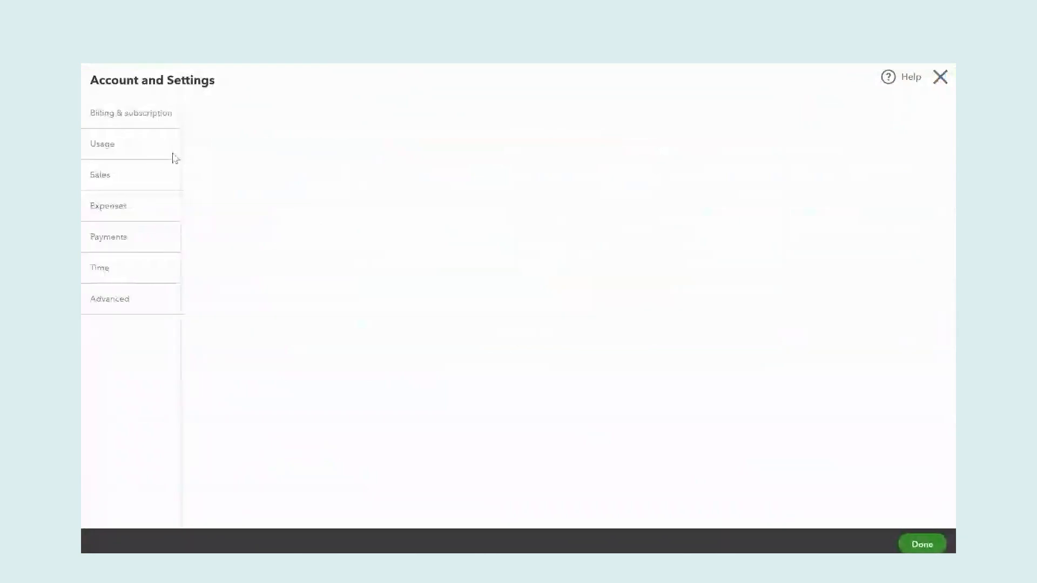
click(101, 205)
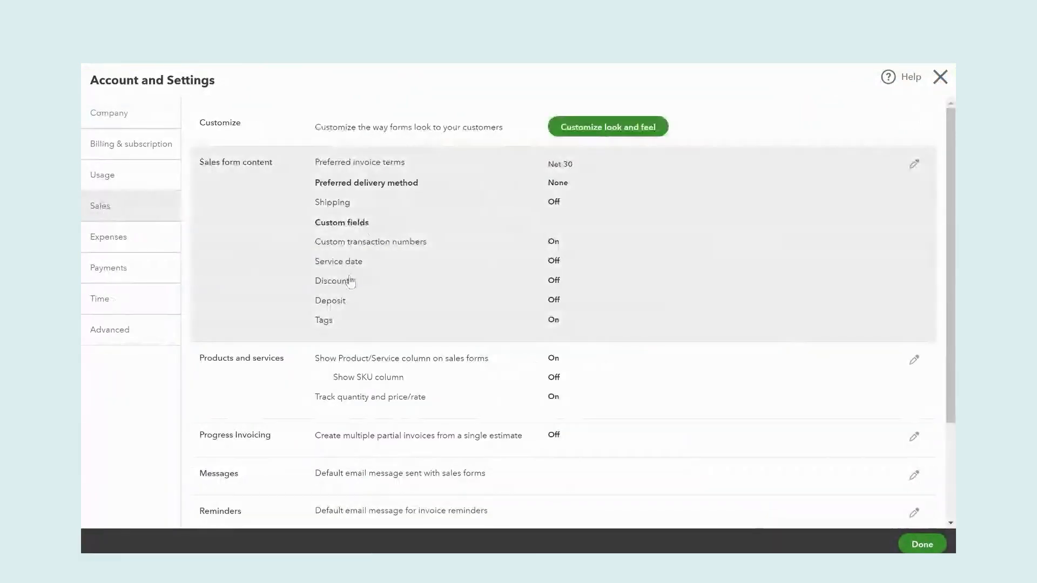
click(315, 325)
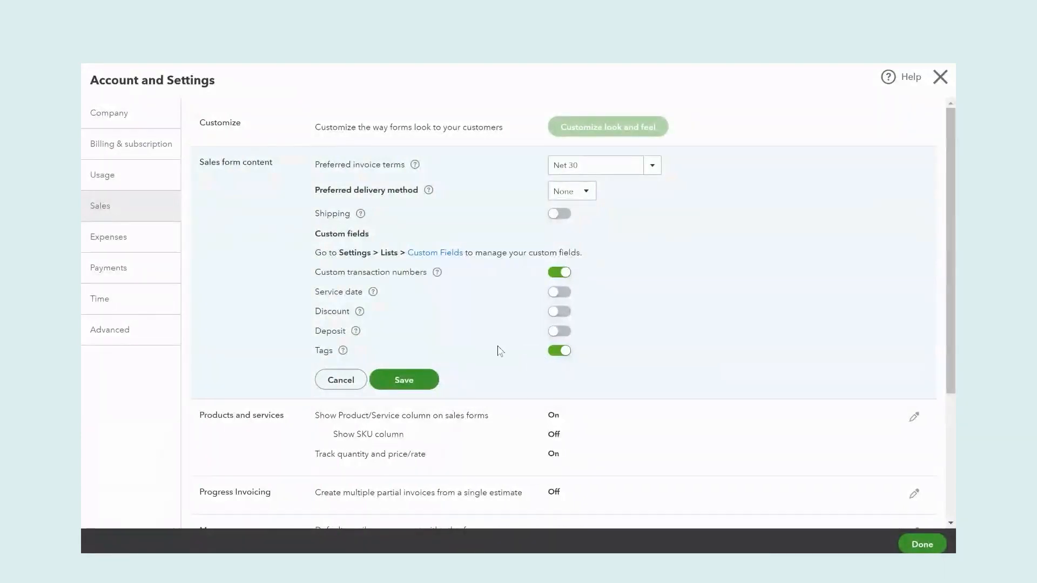
click(332, 380)
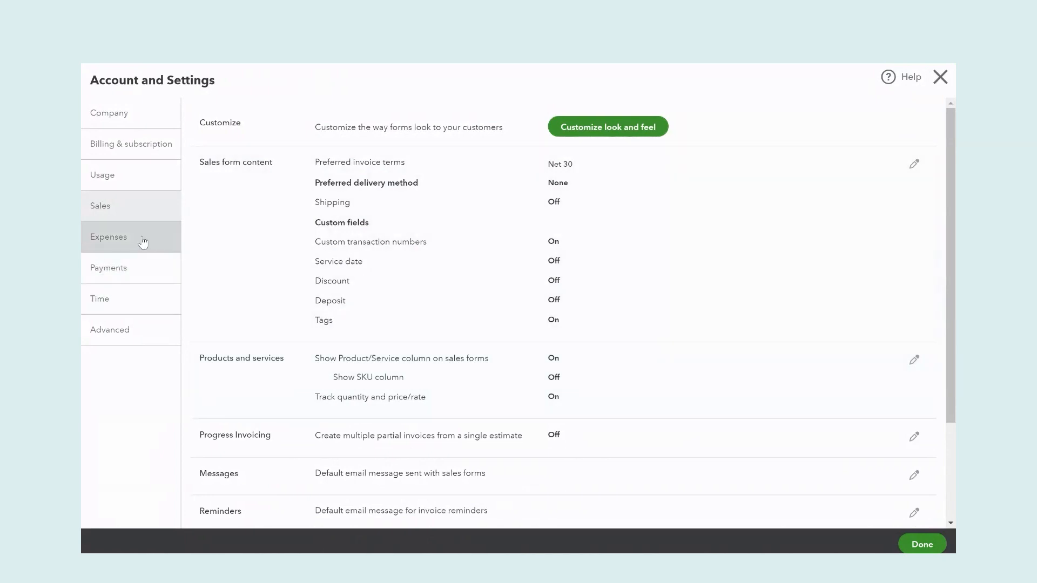
click(143, 242)
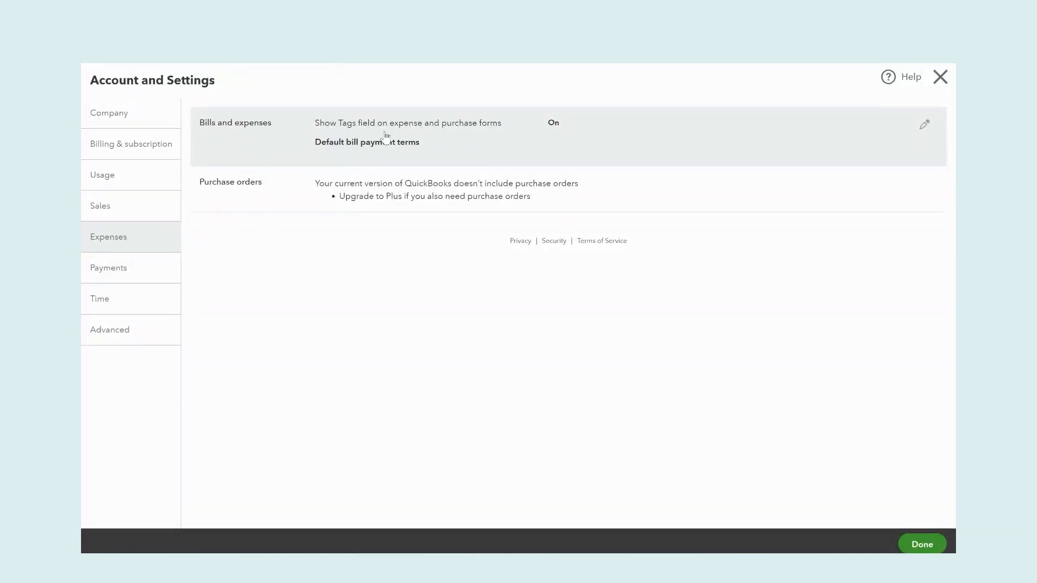
click(941, 85)
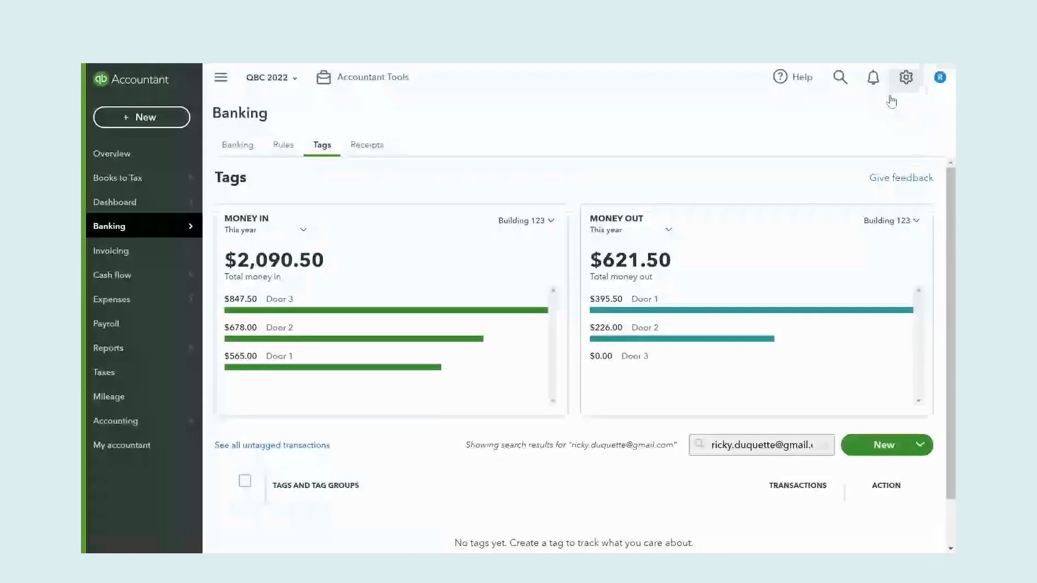
Open the form for creating a new tag group and review the examples of groups without creating one.
mouse_move(157, 229)
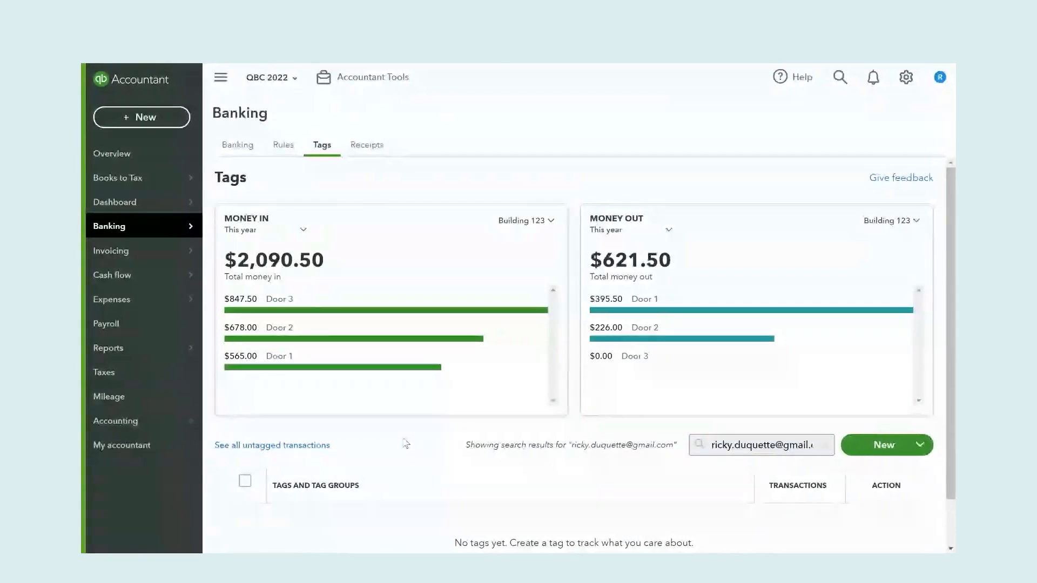
click(894, 457)
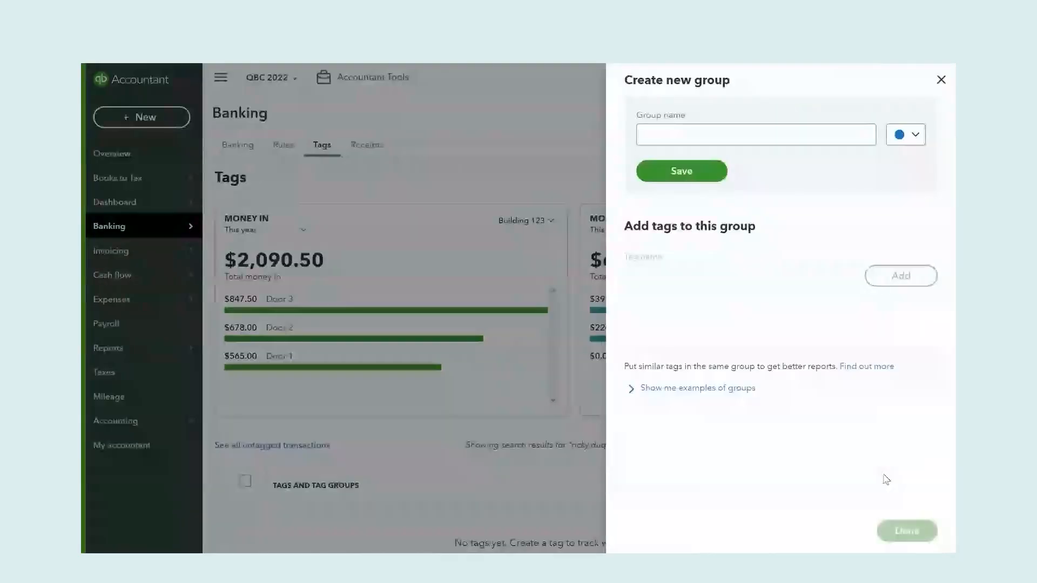
click(768, 132)
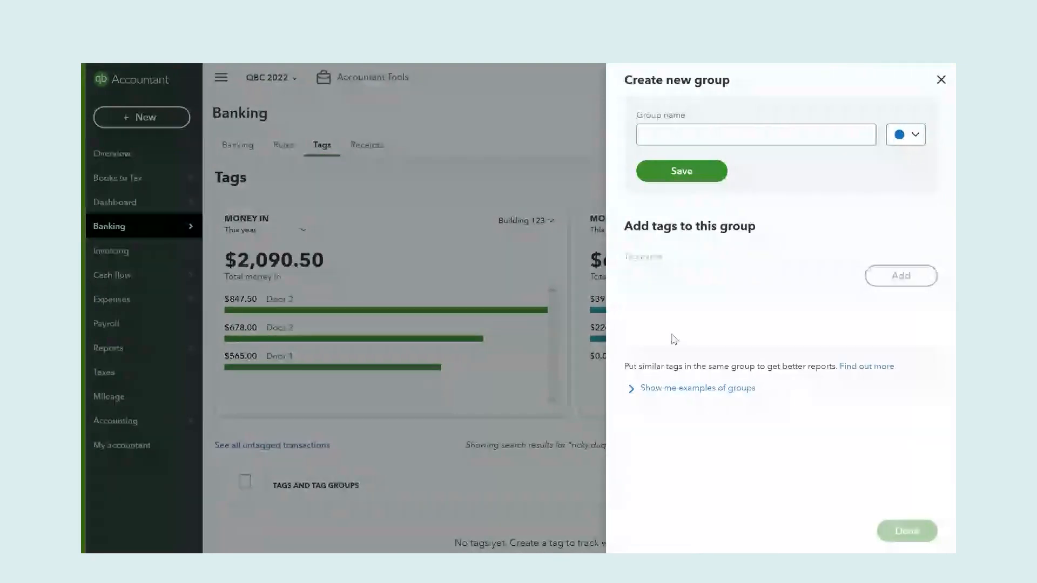
click(701, 390)
scroll(701, 395, down, 3)
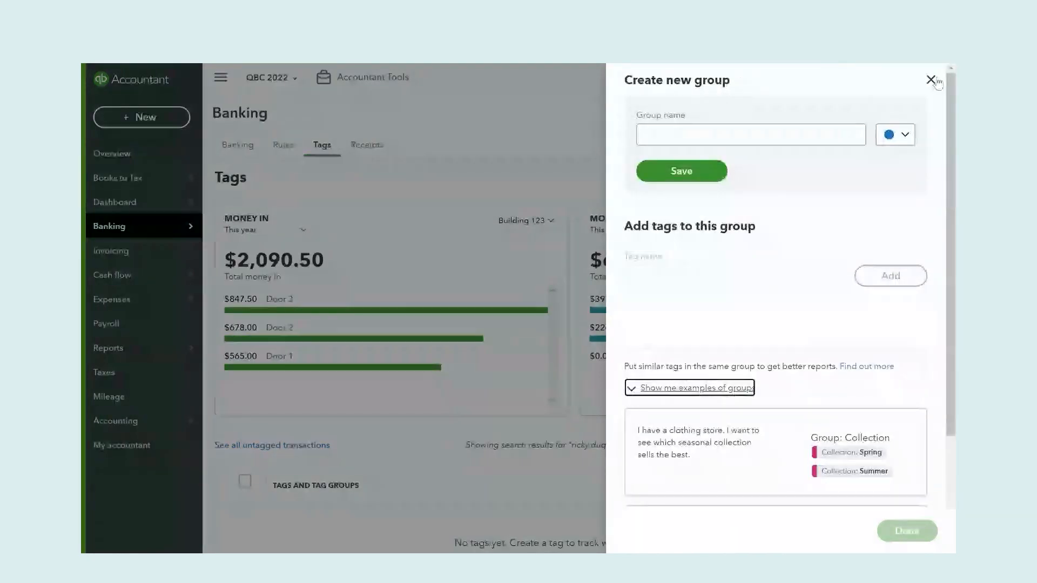
click(936, 81)
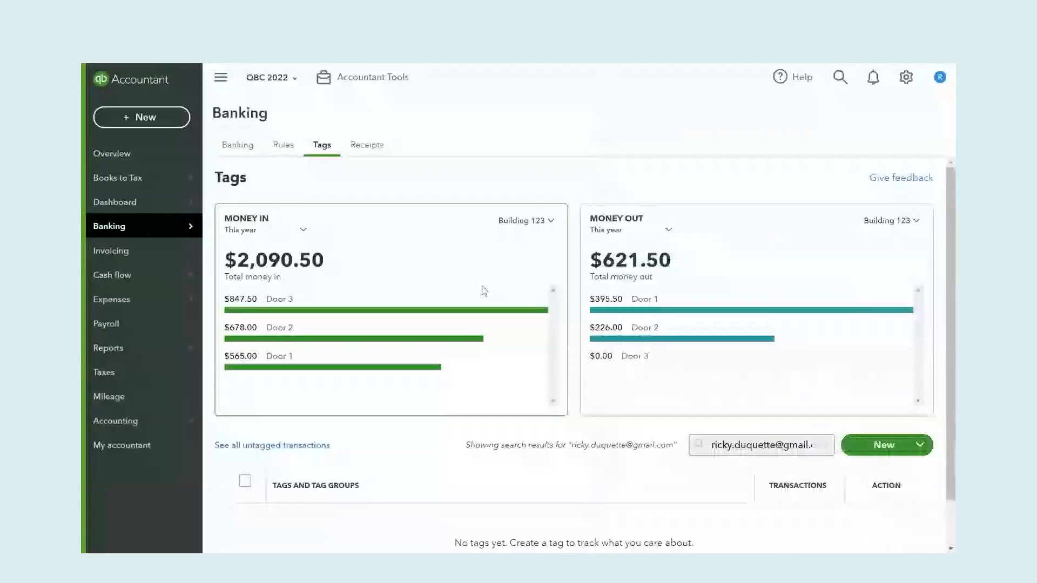
Expand the Building 123 and Building ABC tag groups to examine the door tags in each.
scroll(491, 446, down, 2)
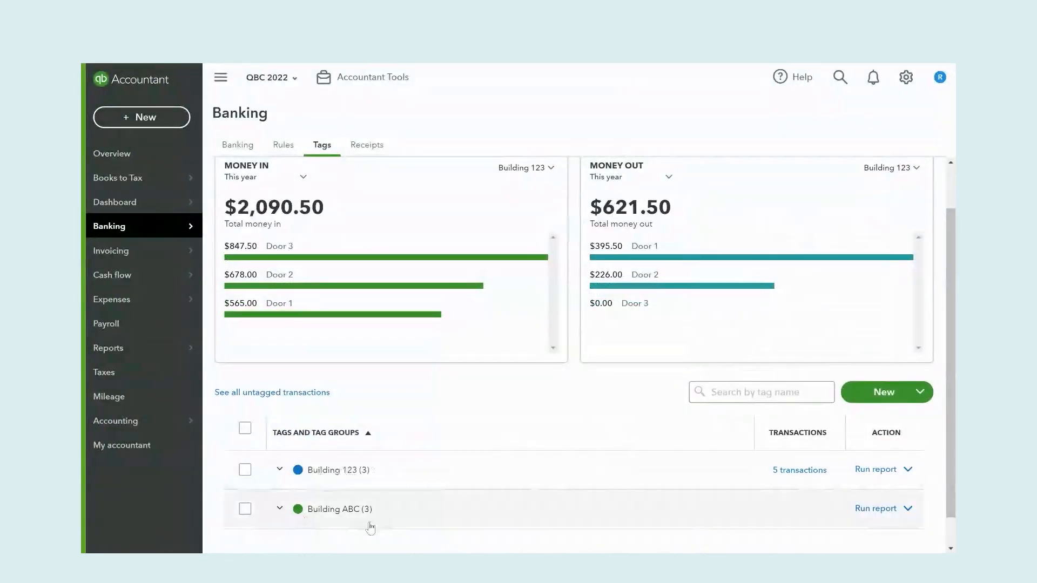
click(279, 470)
scroll(413, 497, down, 3)
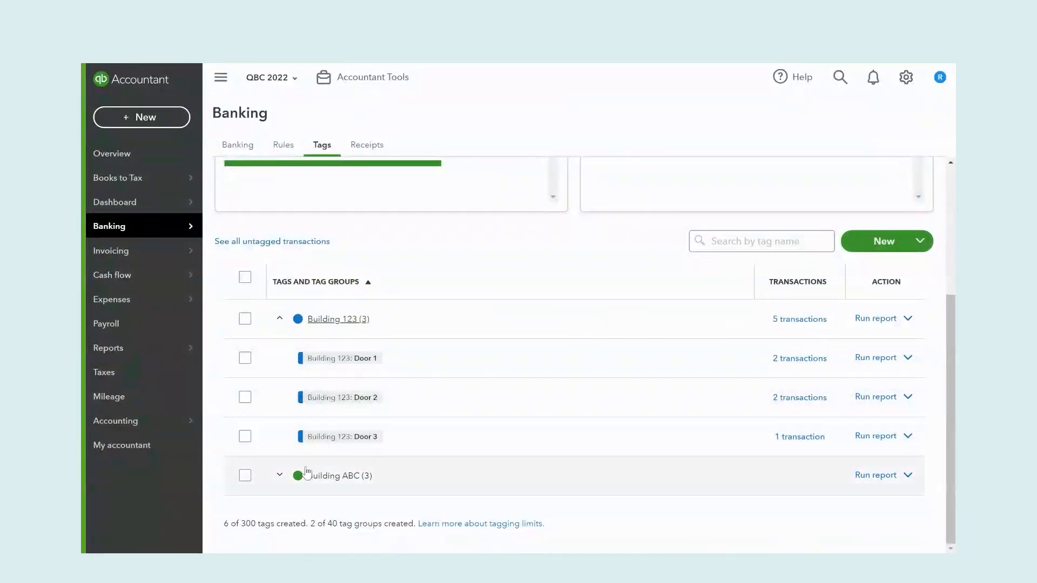
click(279, 475)
scroll(326, 487, down, 1)
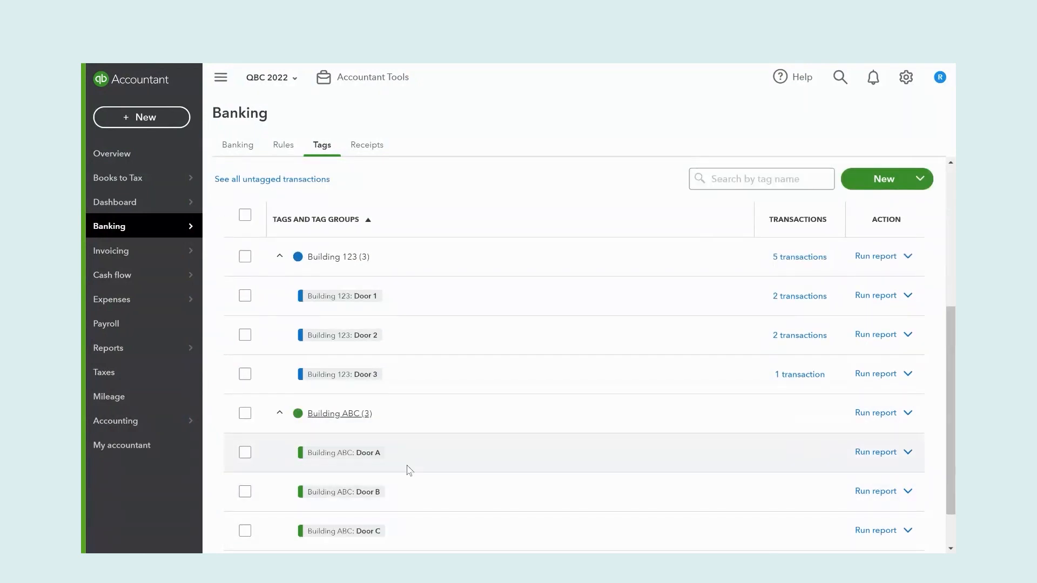
scroll(409, 465, up, 1)
scroll(411, 465, up, 2)
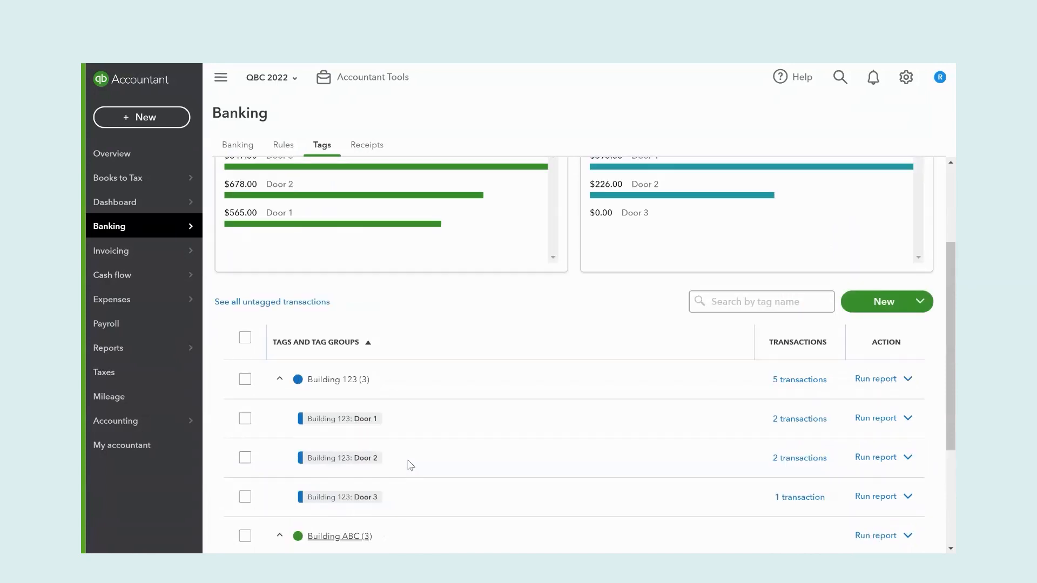
scroll(415, 454, up, 2)
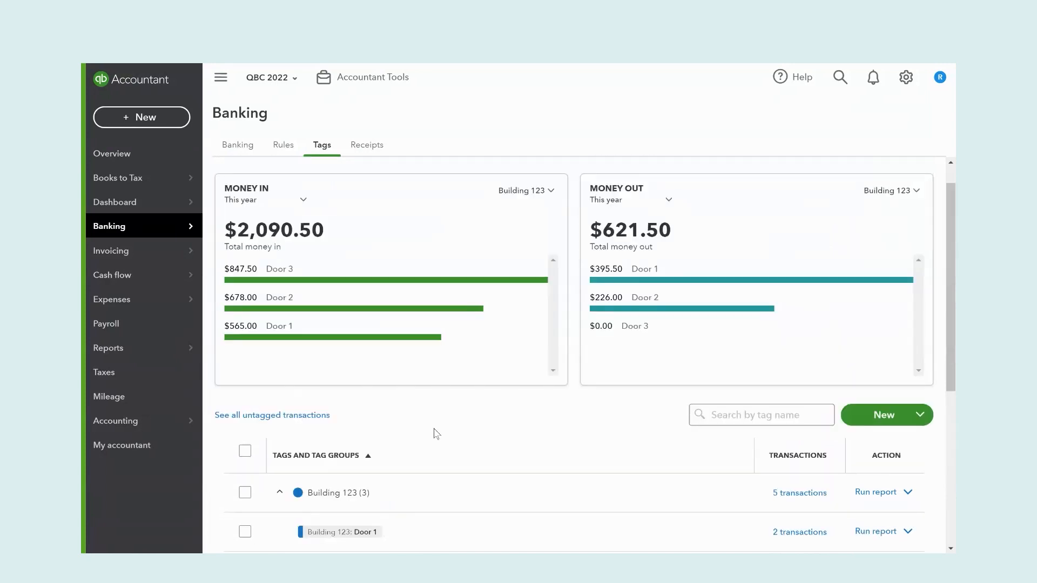
Create a new invoice and select the first existing customer in the customer list.
click(159, 119)
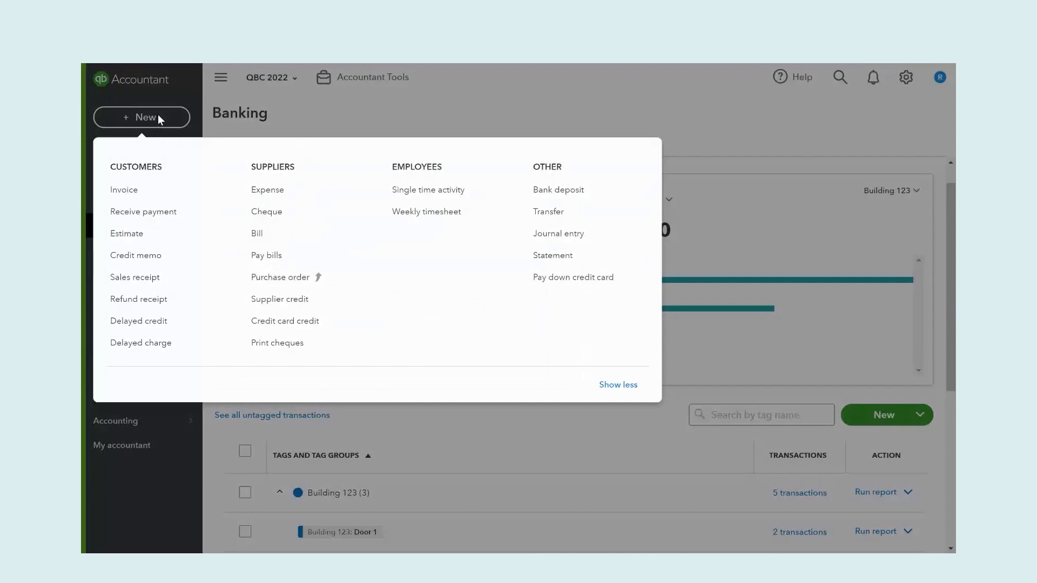
click(139, 194)
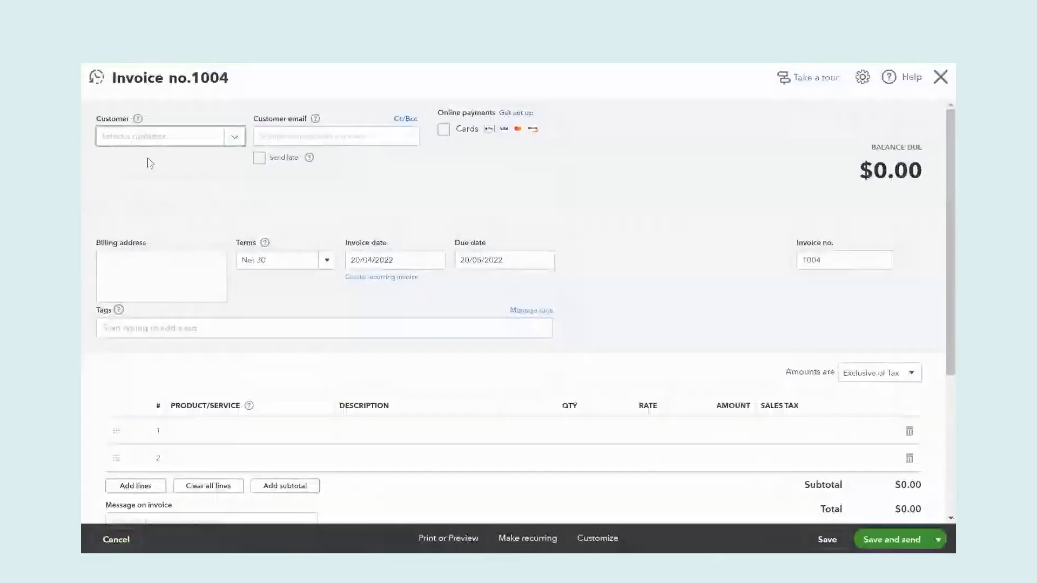
click(235, 136)
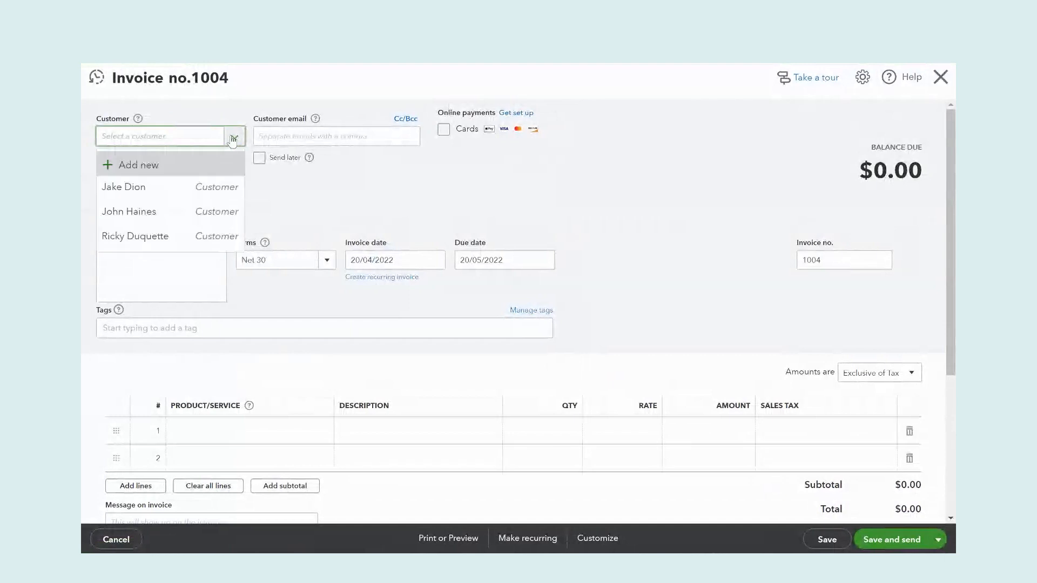
click(163, 188)
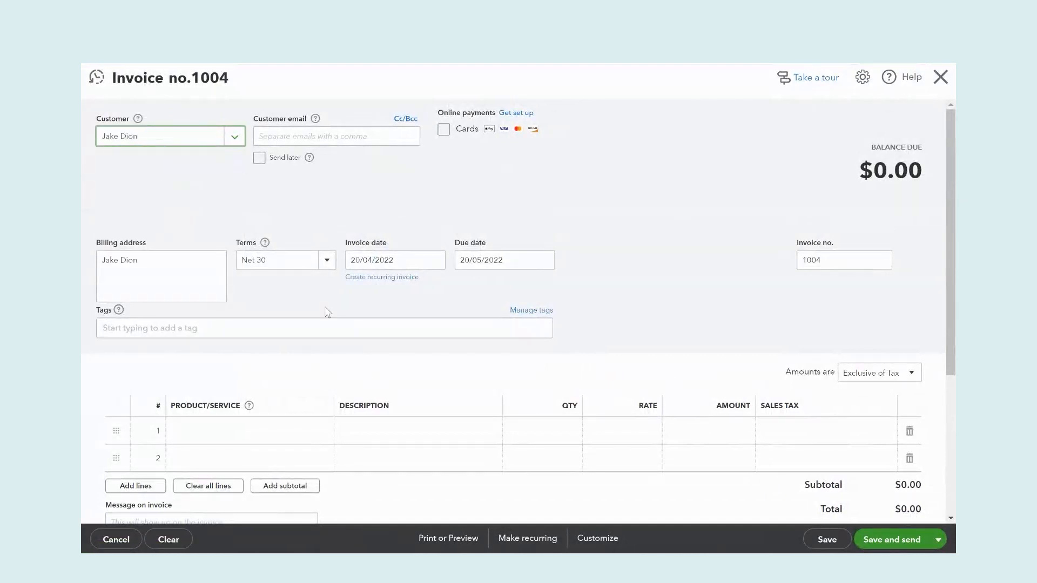
Add a Sales line to the invoice with a rate of 1,000 and HST ON as the sales tax.
click(250, 431)
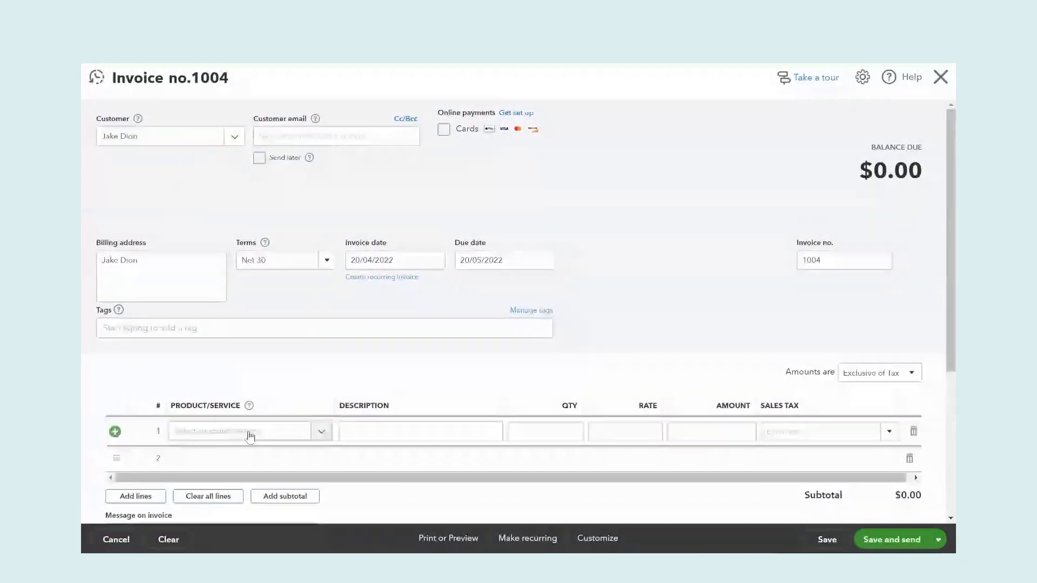
click(320, 432)
click(232, 507)
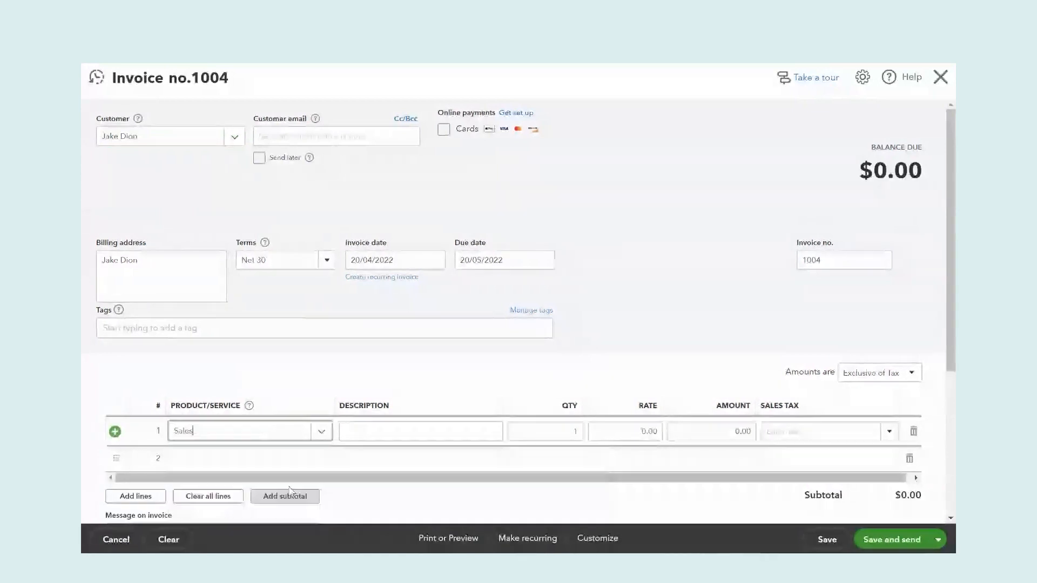
click(621, 433)
text(1)
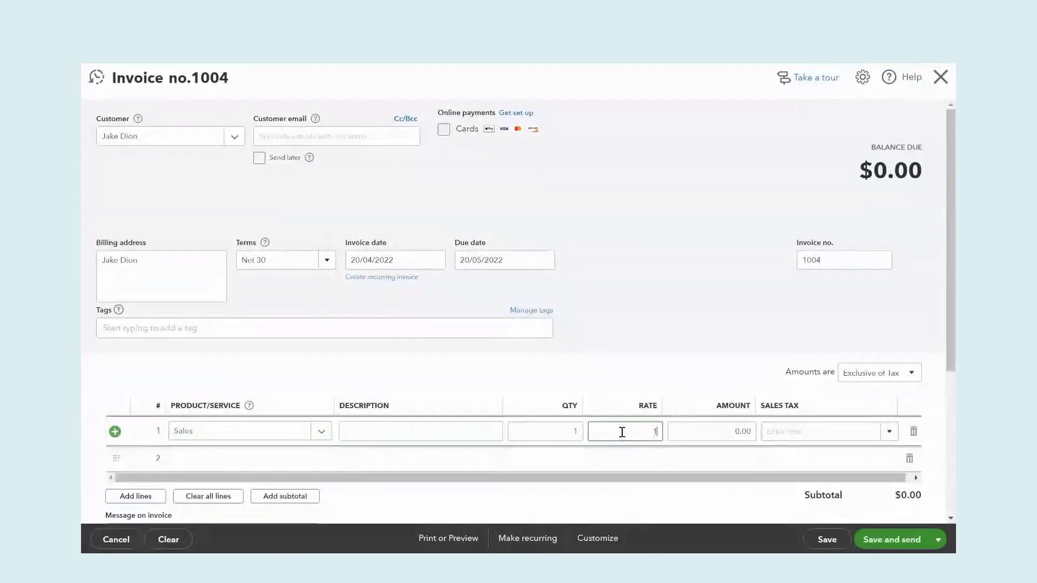
text(,000)
click(729, 427)
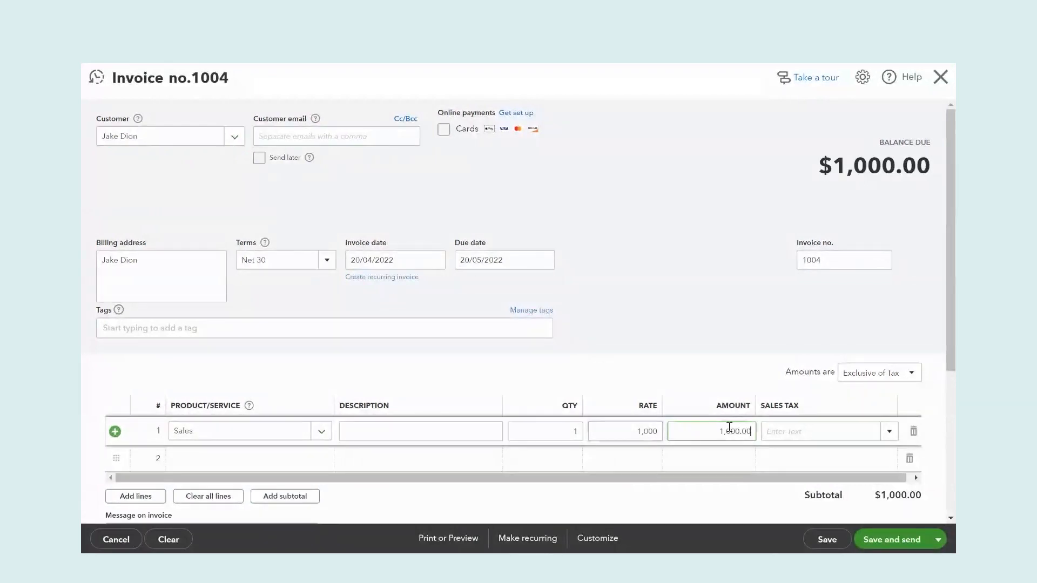
click(886, 431)
click(799, 521)
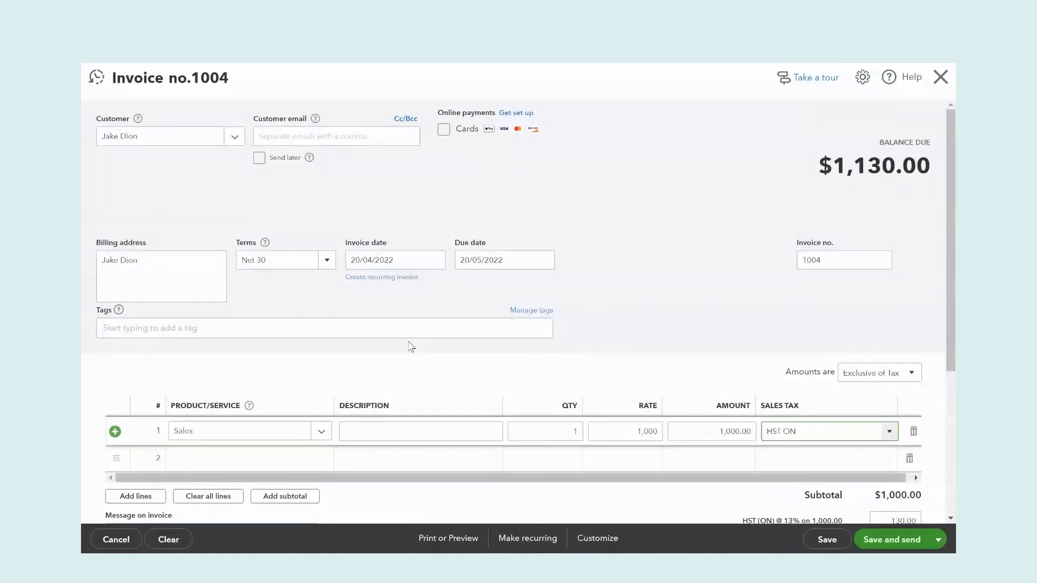
Tag the invoice with Building 123: Door 2, and save and close it.
click(133, 331)
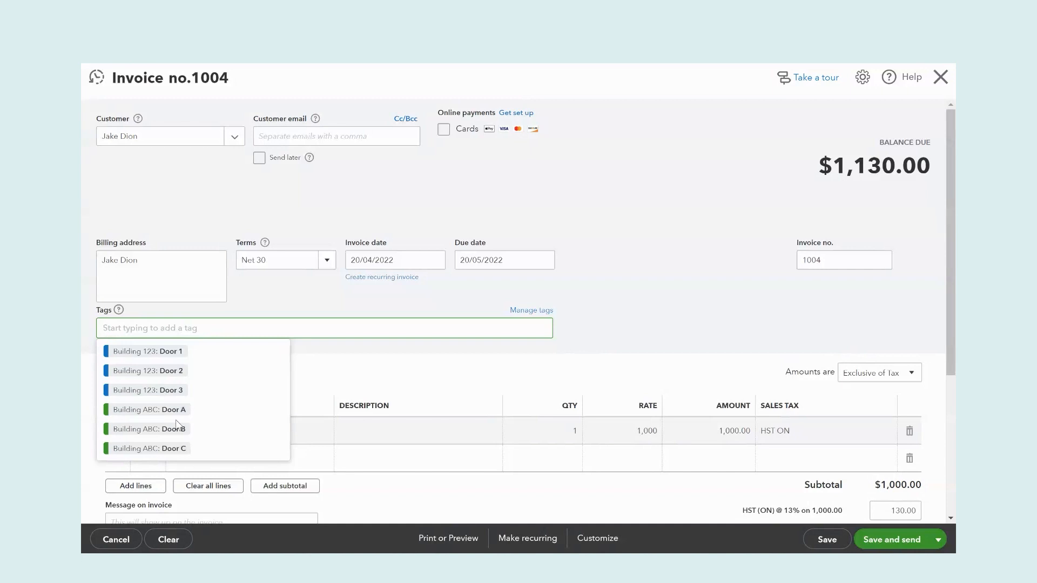
click(175, 373)
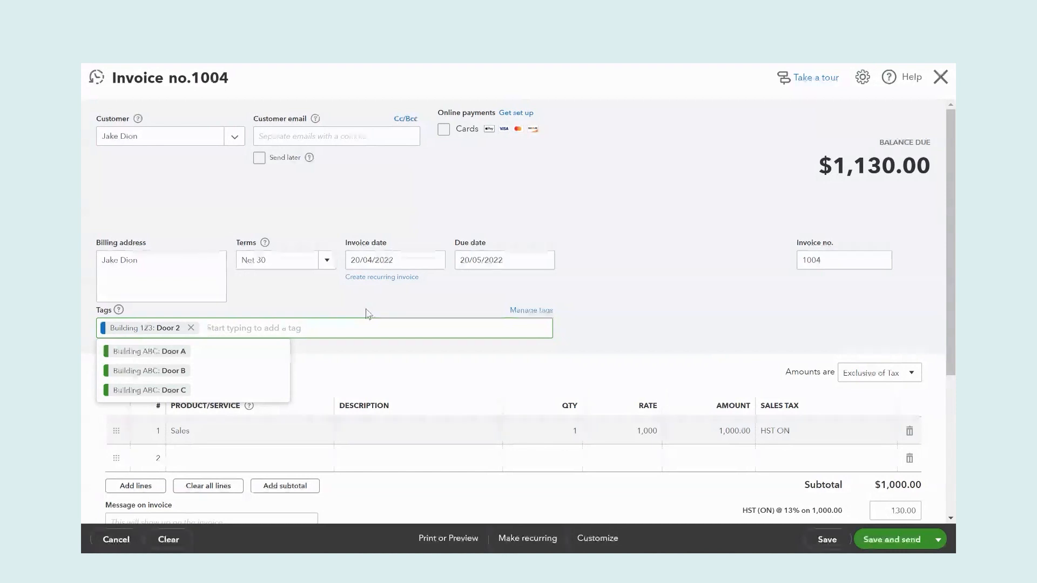
click(938, 540)
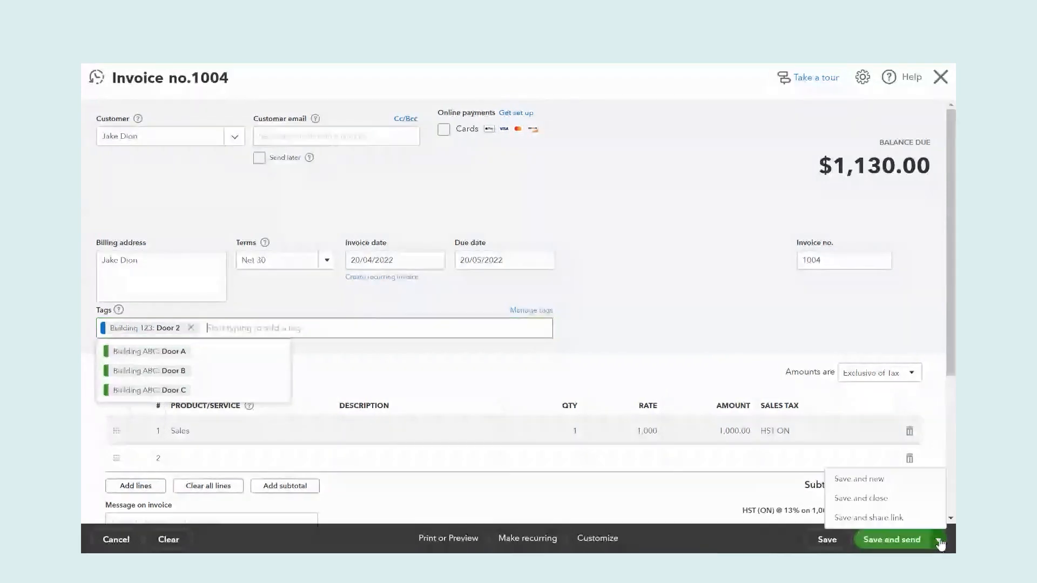
click(873, 499)
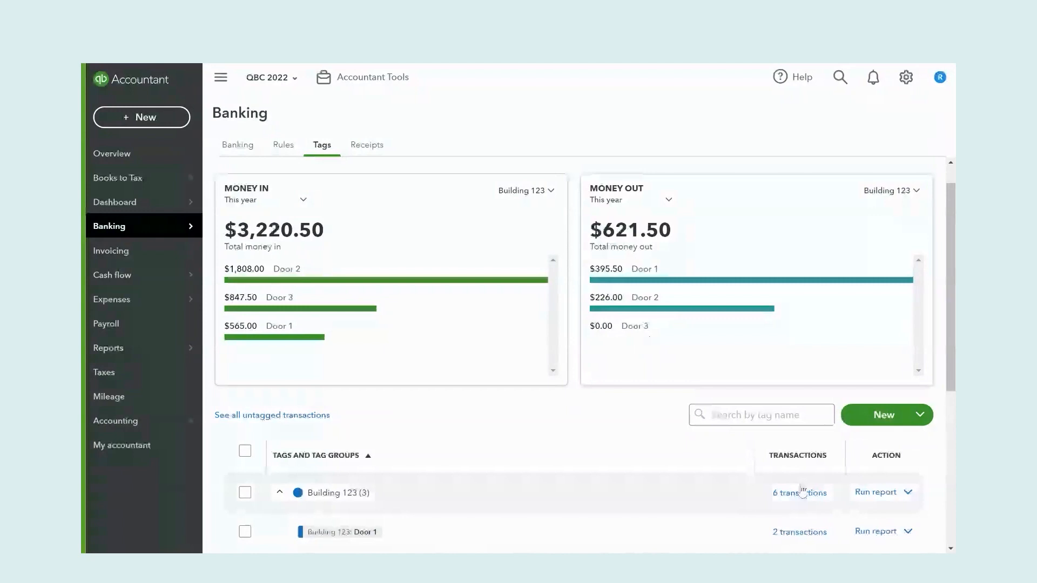
Run the report for the Building 123 tag group.
click(873, 492)
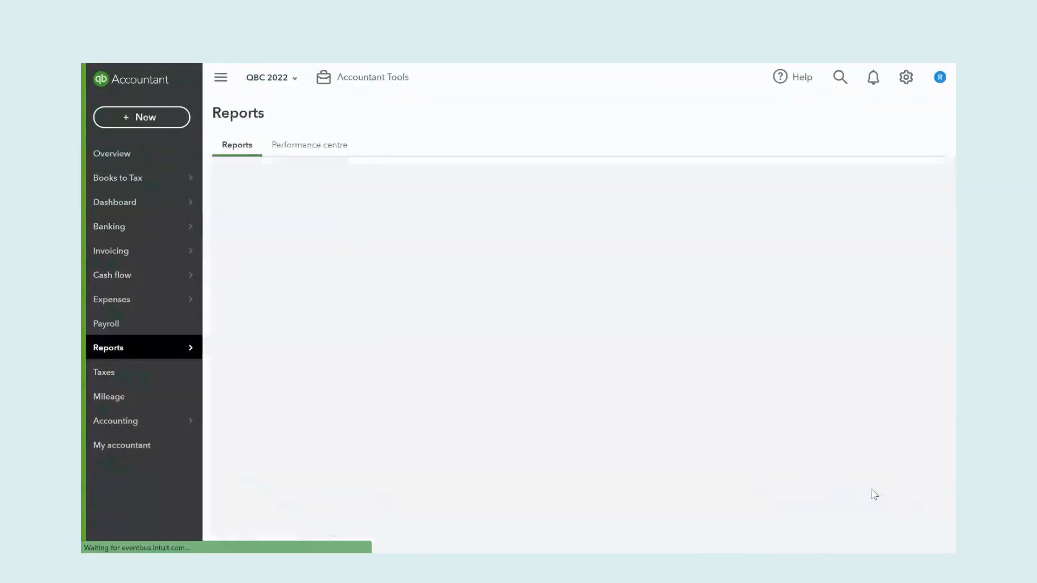
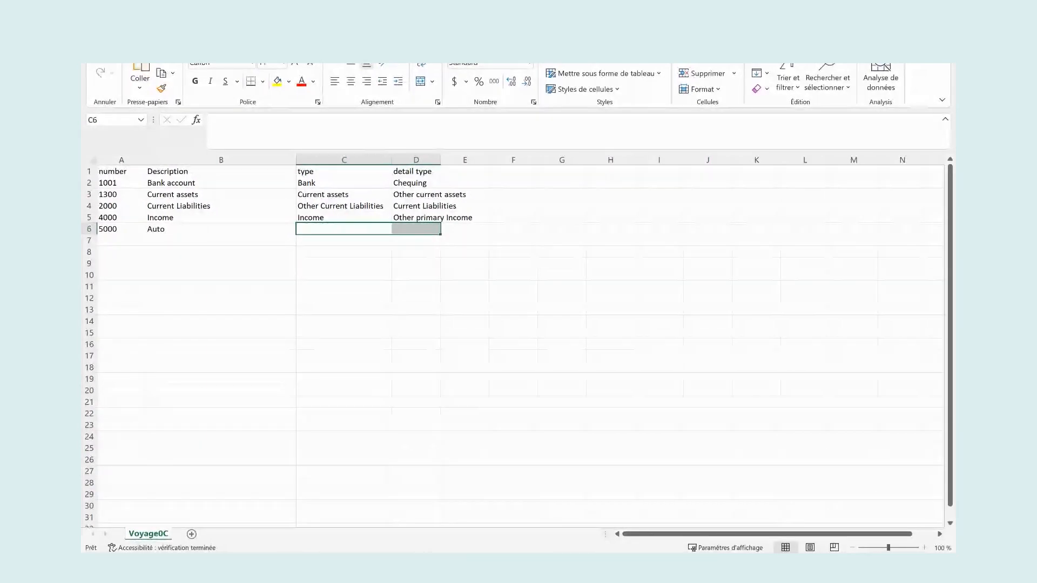
Switch from Excel to QuickBooks Online and open the data import for the Chart of Accounts.
key(alt+Tab)
key(alt+Tab)
key(alt+Tab)
key(alt+Tab)
key(alt+Tab)
key(alt+Tab)
key(alt+Tab)
key(alt+Tab)
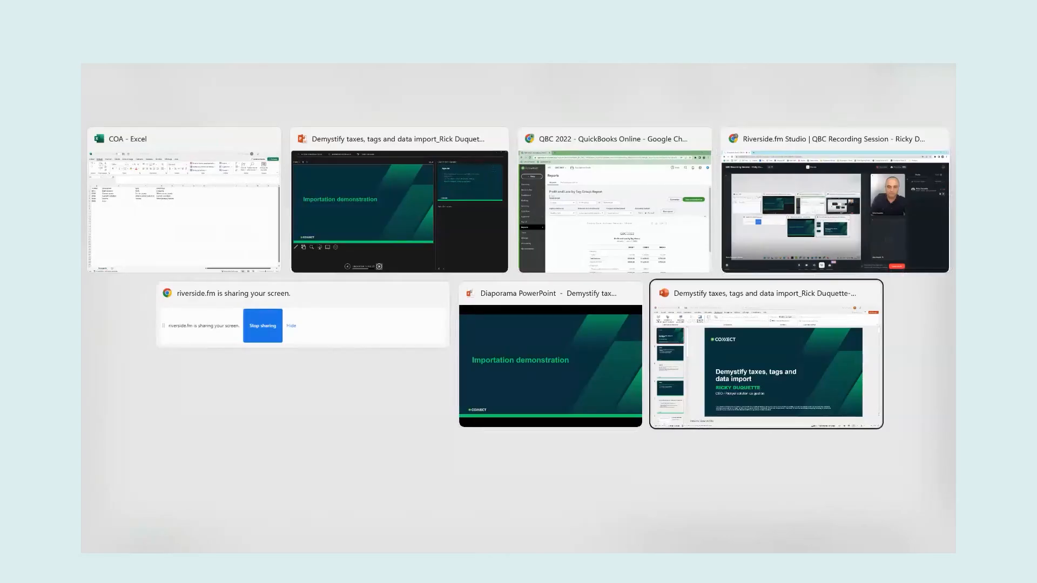
click(906, 76)
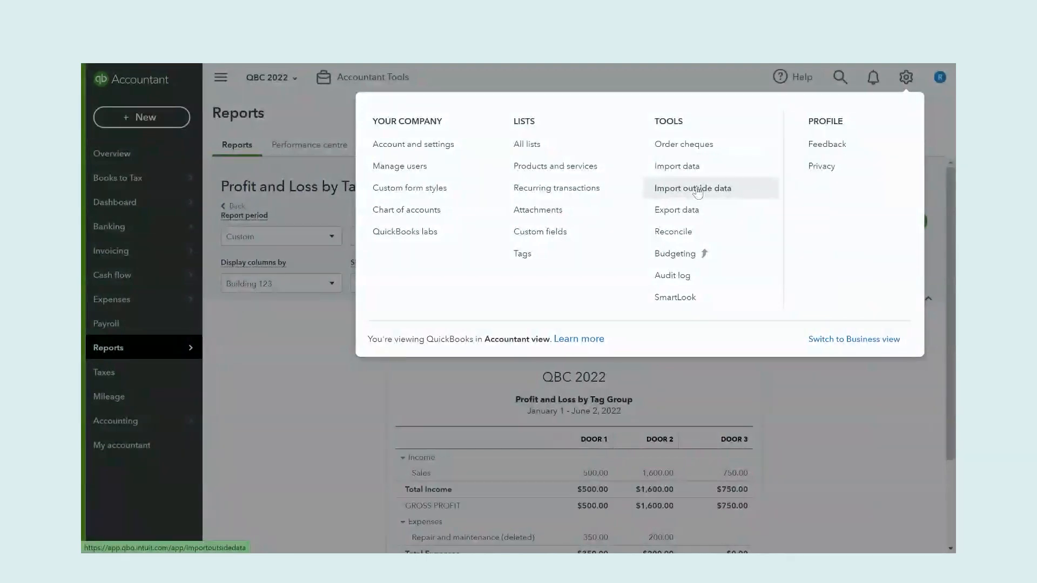
click(694, 173)
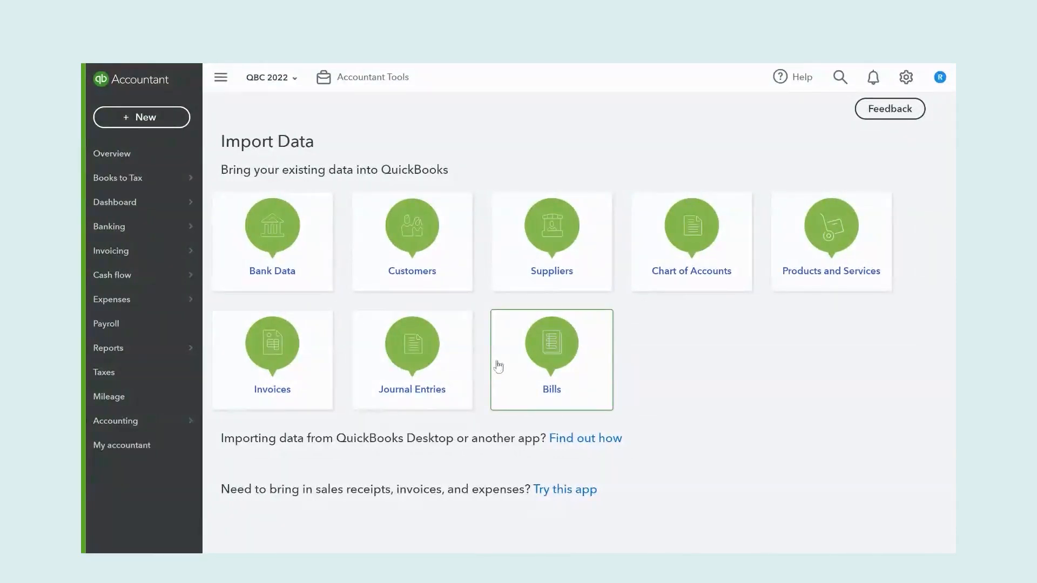
click(670, 280)
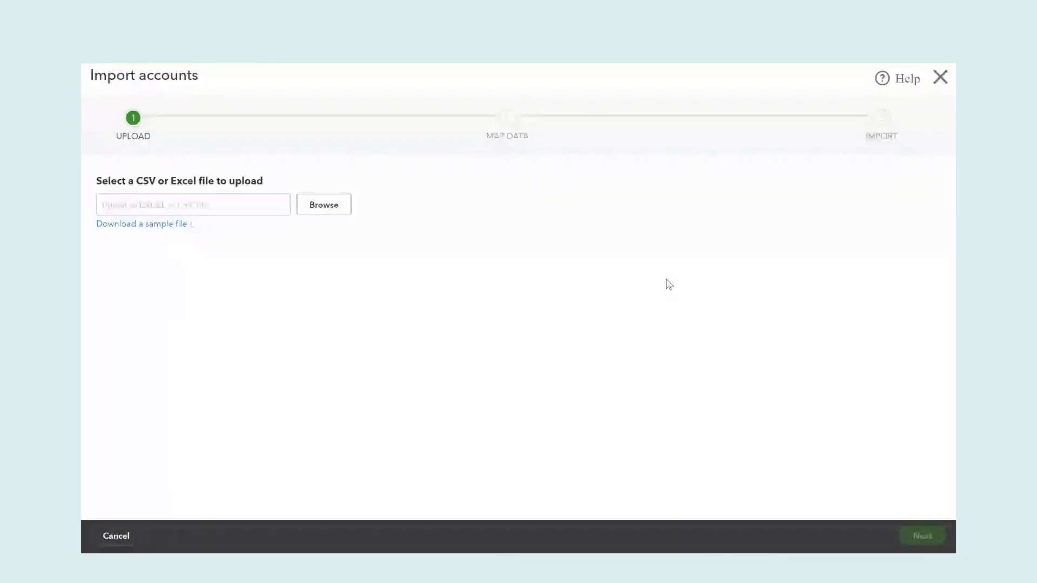
Upload COA.xlsx as the source file for the accounts import and proceed to the field mapping.
click(315, 203)
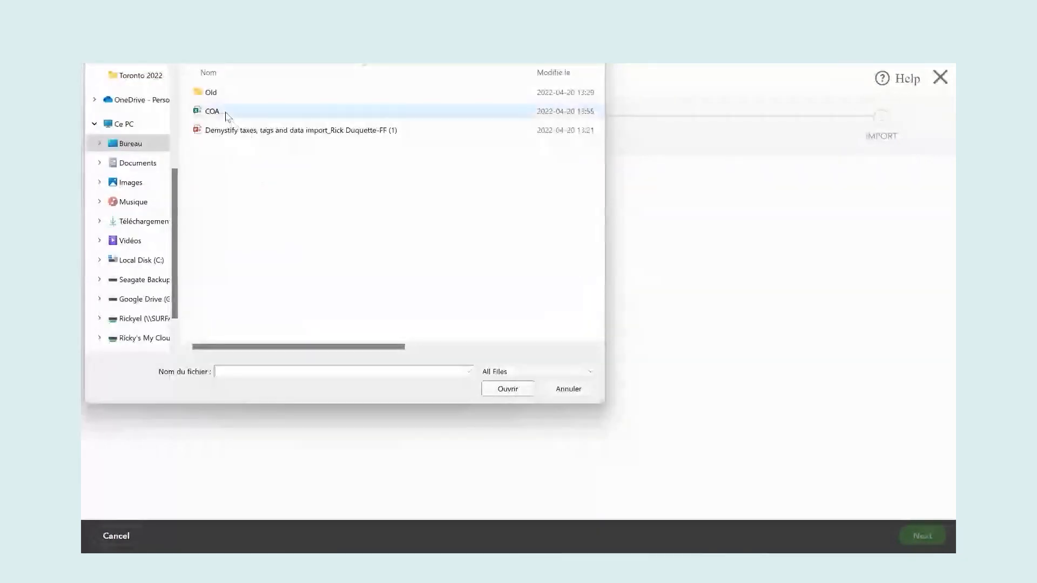
double_click(225, 111)
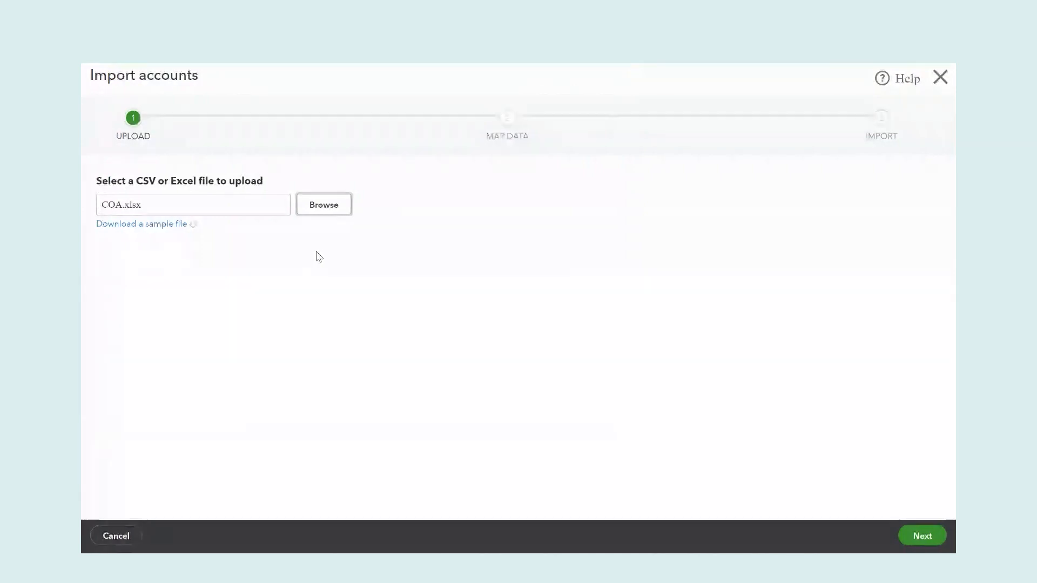
click(921, 537)
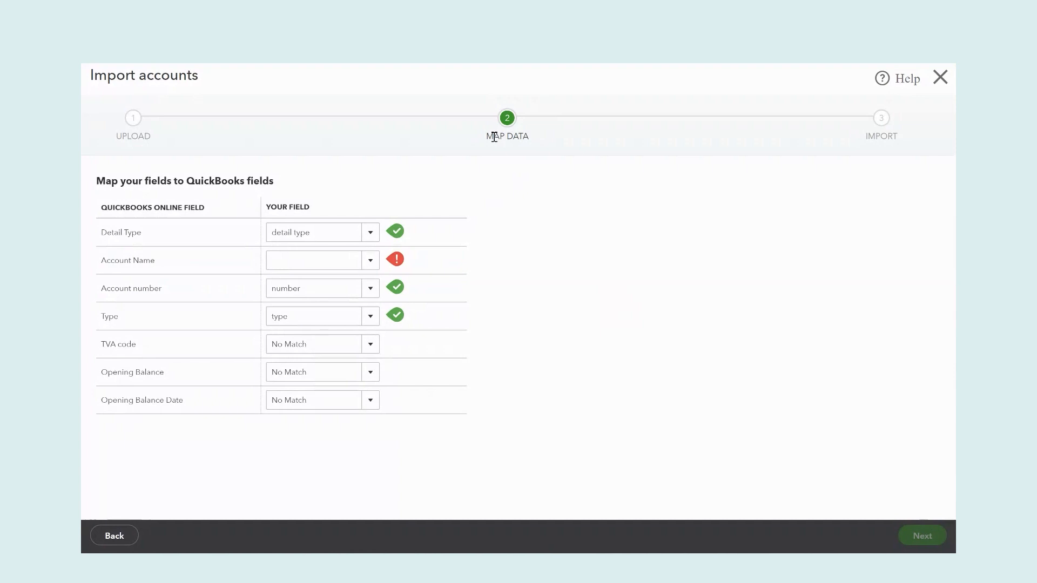
Map the Account Name field to the file's Description column and proceed to the import review.
click(370, 262)
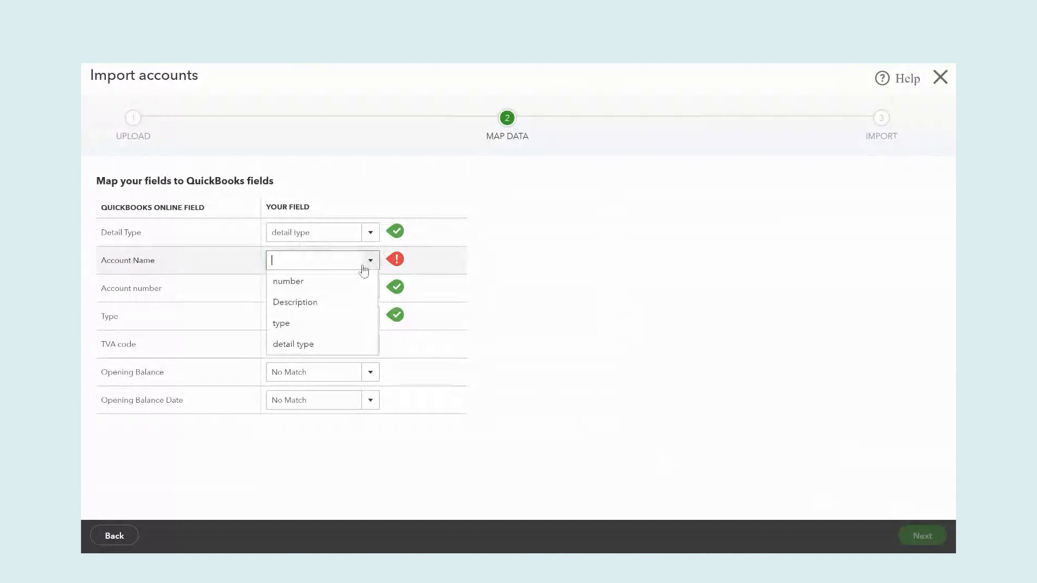
click(322, 305)
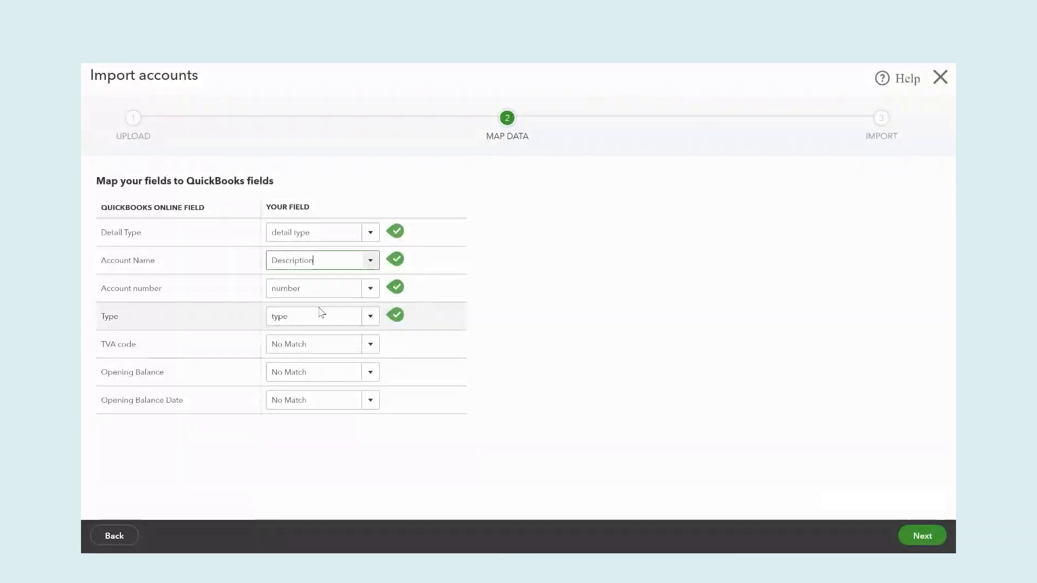
click(937, 539)
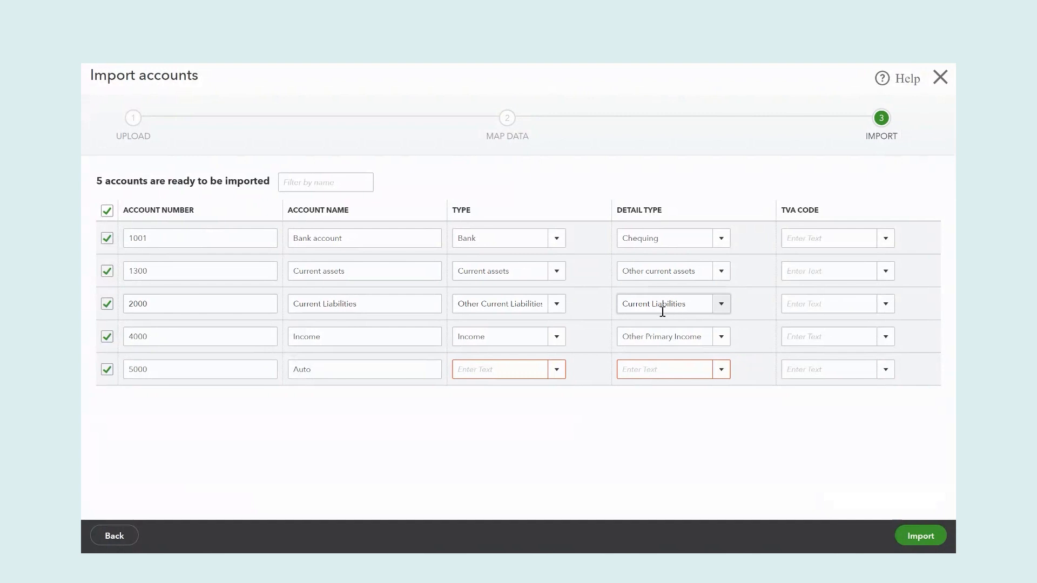
Set account 5000 Auto to type Expenses with detail type Auto, and import the accounts.
click(556, 371)
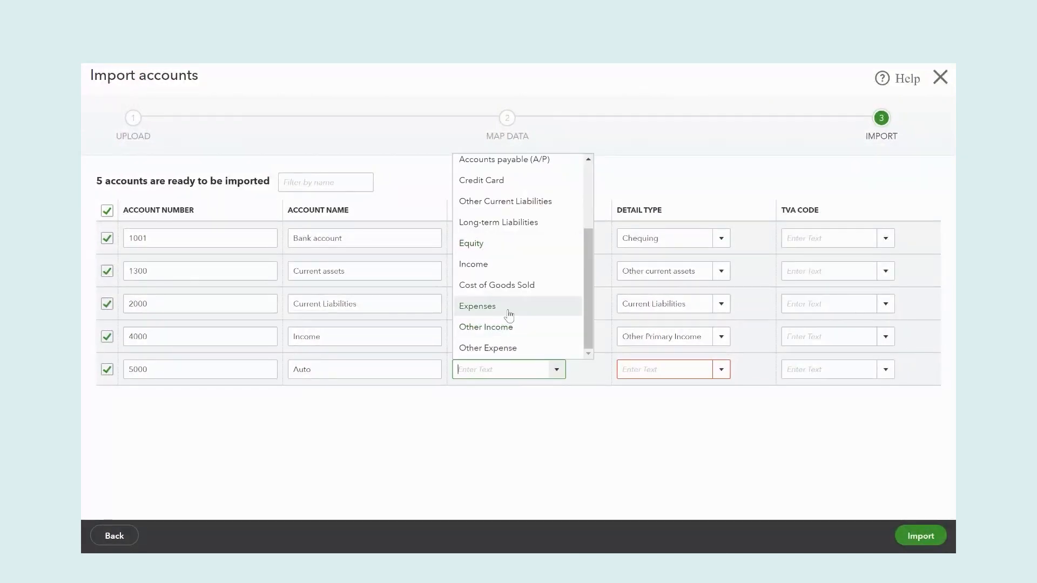
click(506, 309)
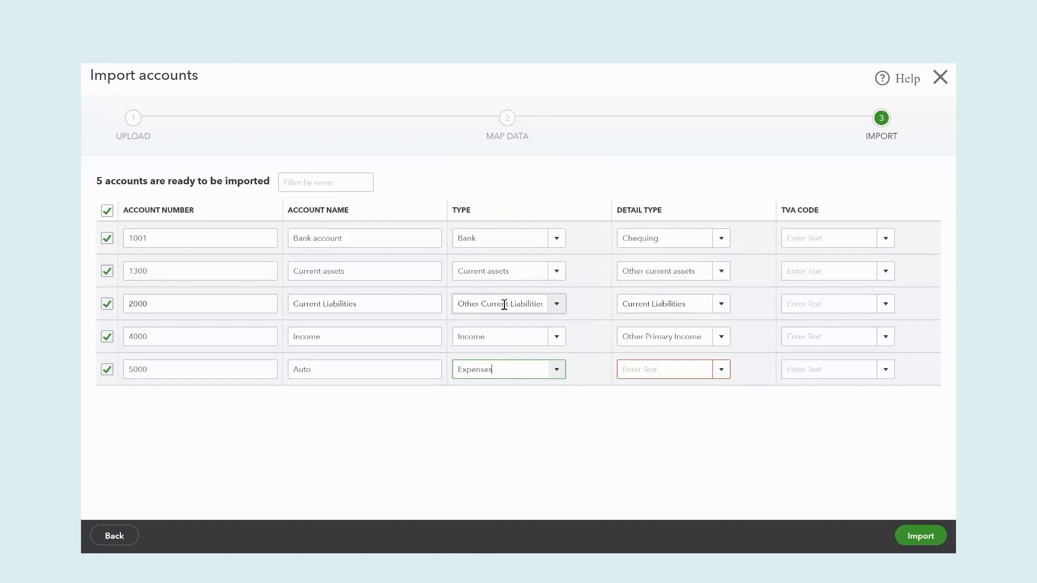
click(720, 368)
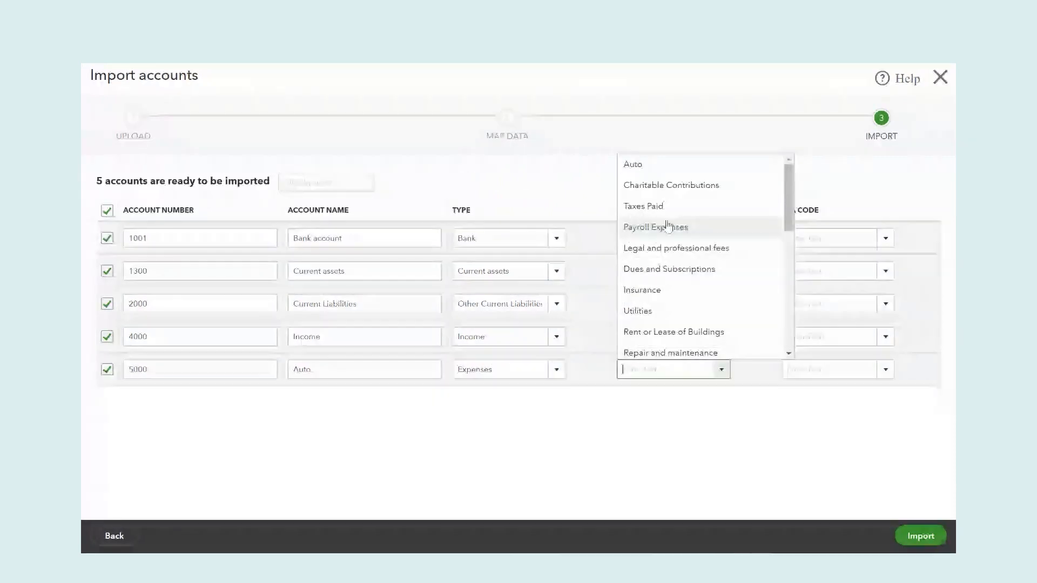
click(662, 169)
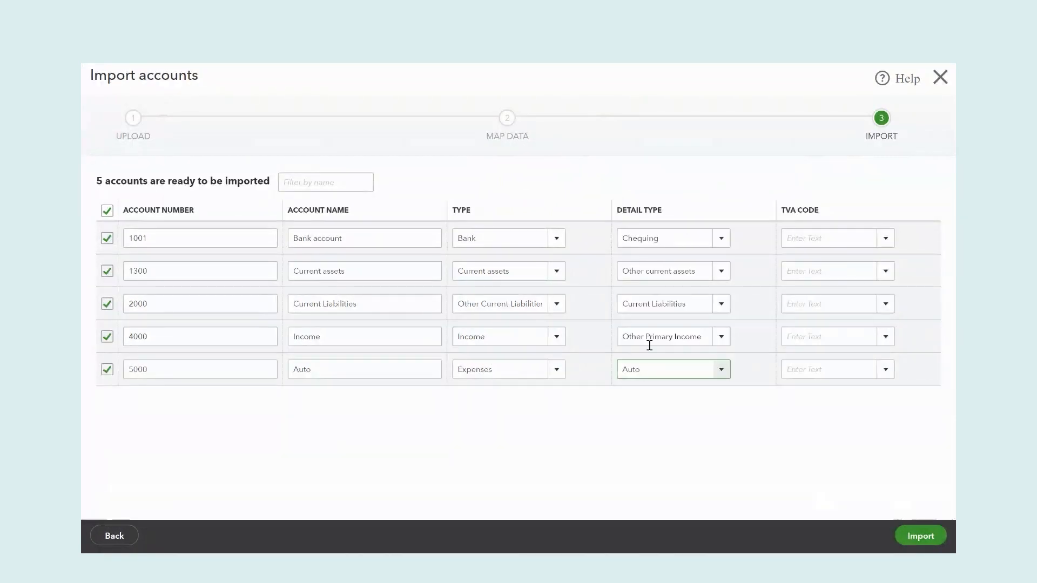
click(916, 536)
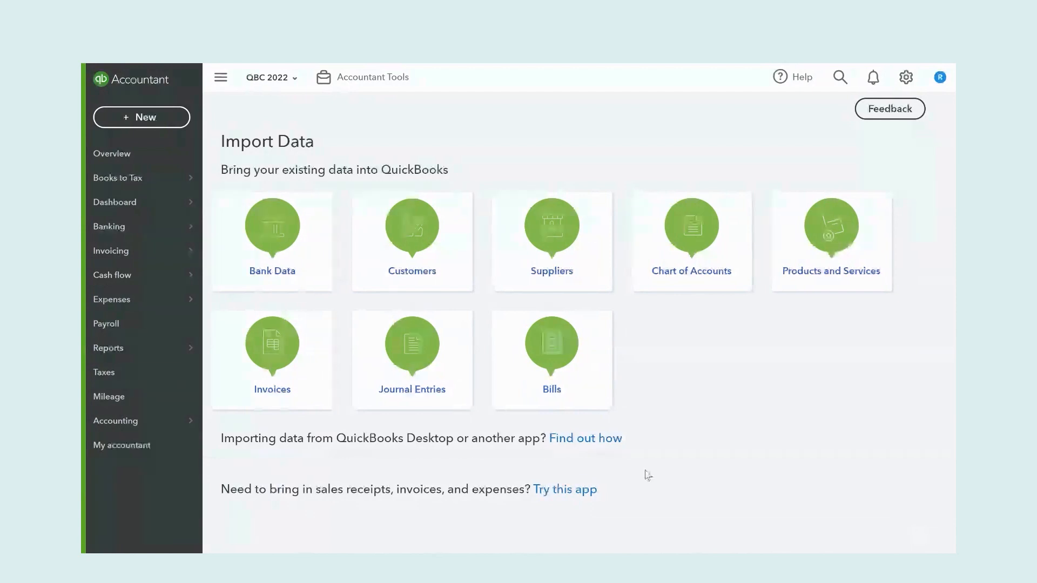
Open the Chart of Accounts and look through the list for the imported accounts.
mouse_move(166, 419)
click(234, 420)
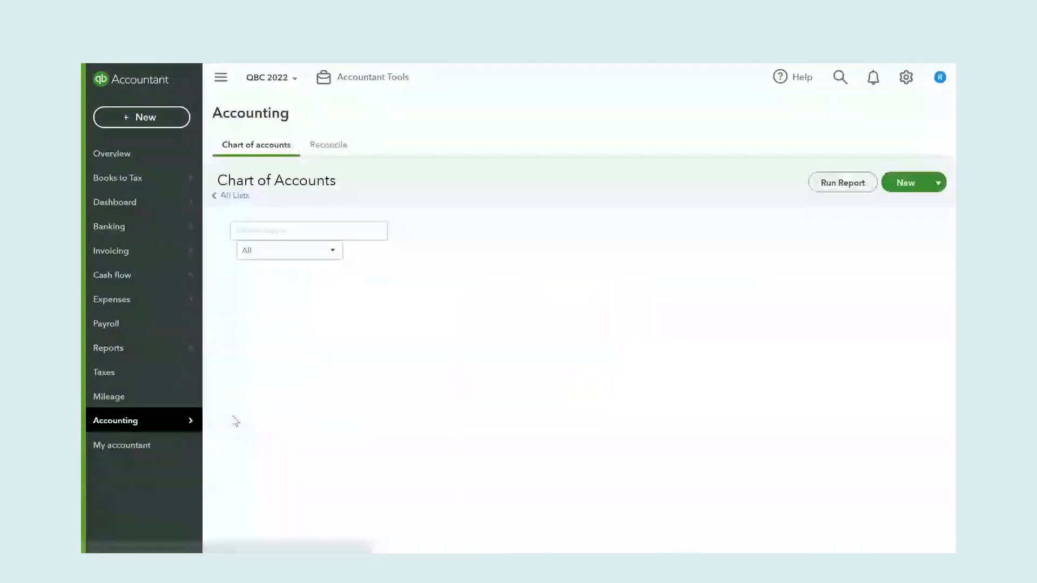
scroll(307, 344, down, 2)
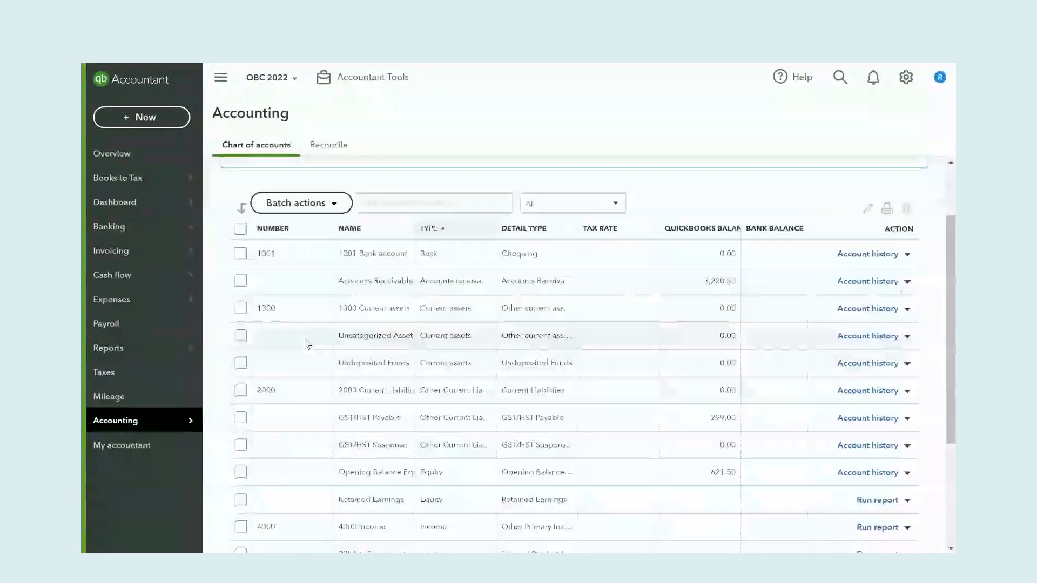
scroll(308, 398, down, 3)
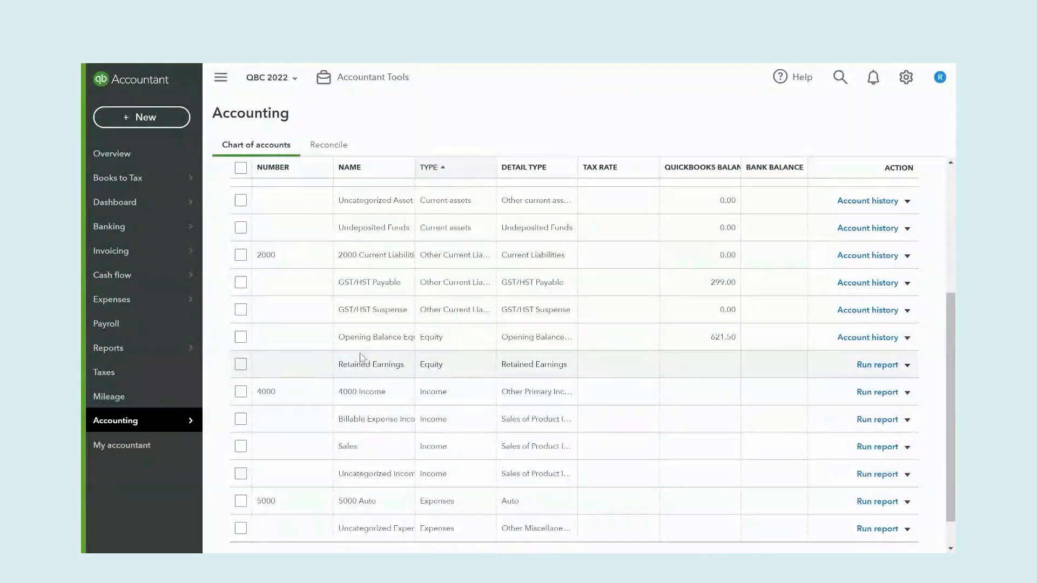
Switch from QuickBooks Online to the presentation's agenda slide.
key(alt+Tab)
key(alt+Tab)
key(alt+Tab)
key(alt+Tab)
key(alt+Tab)
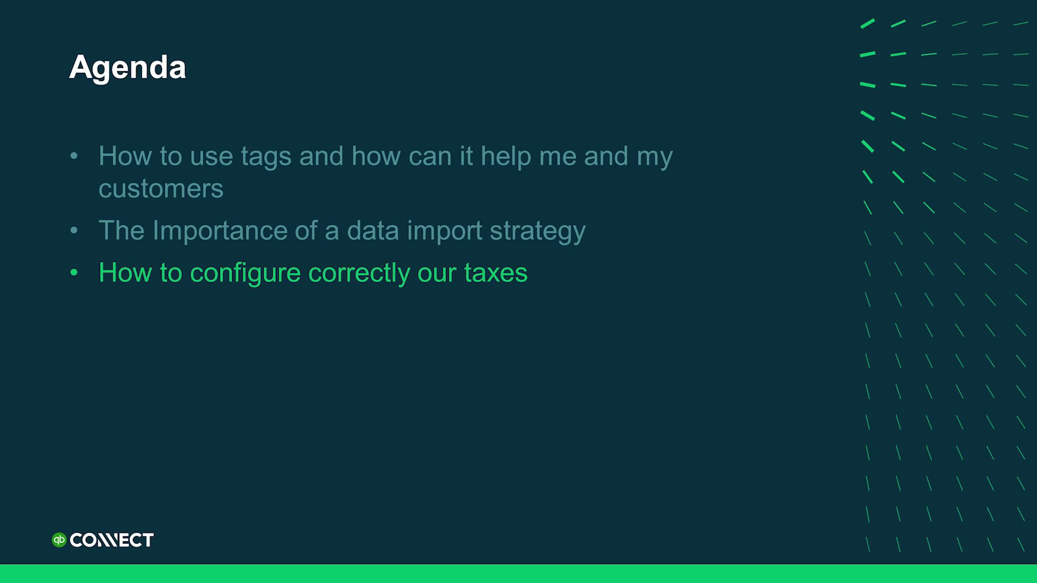
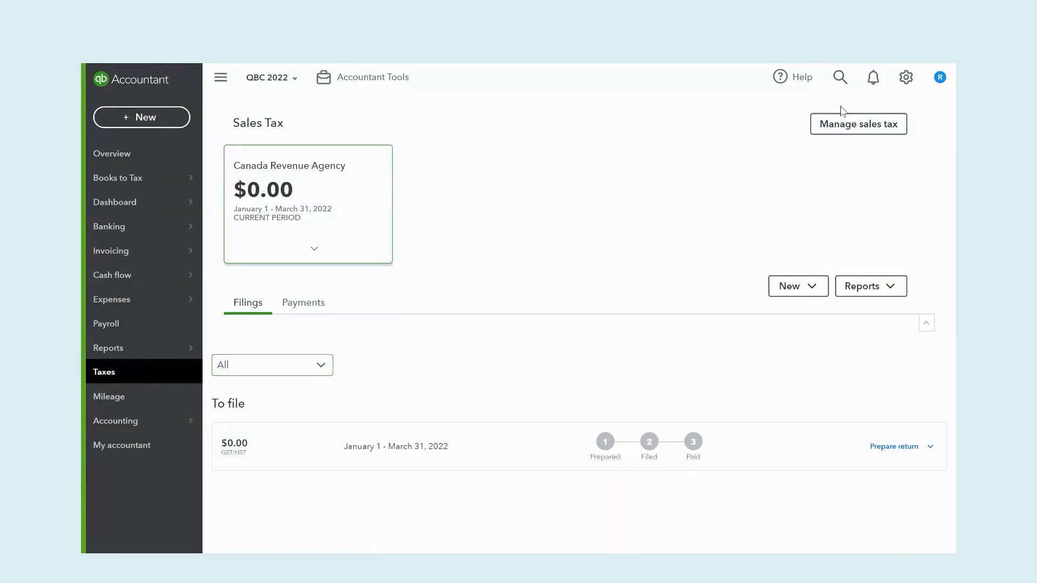
In sales tax management, start a Canada Revenue Agency custom rate named Alberta, with 5% on sales reported as GST/HST collected or collectible.
click(863, 124)
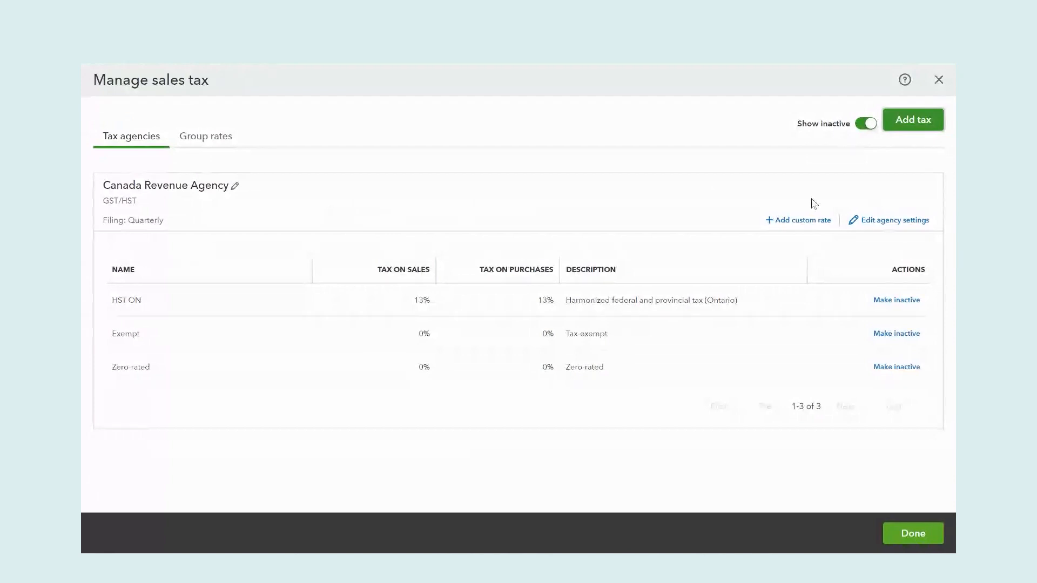
click(815, 232)
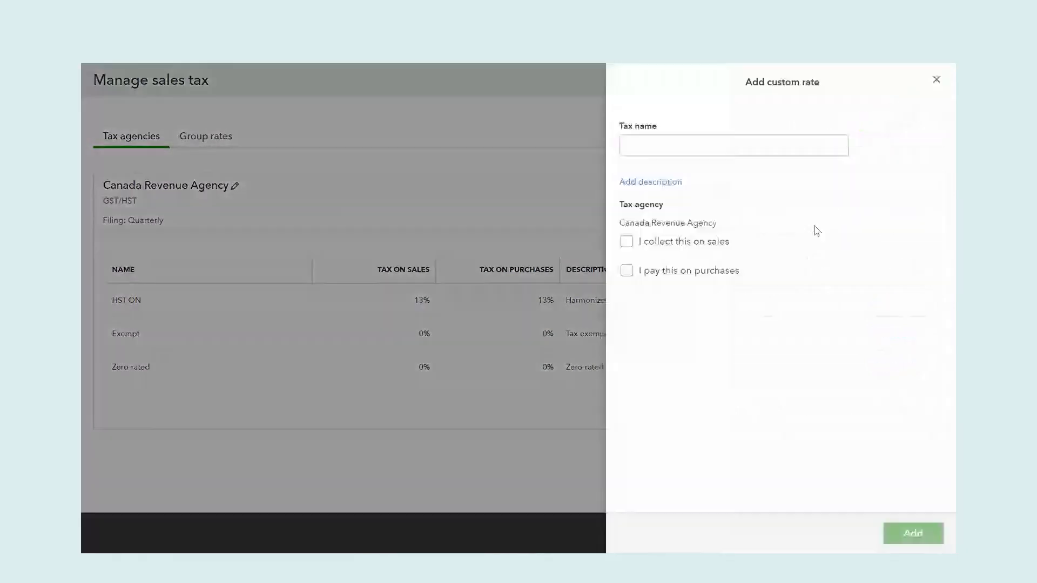
click(690, 154)
text(Alberta)
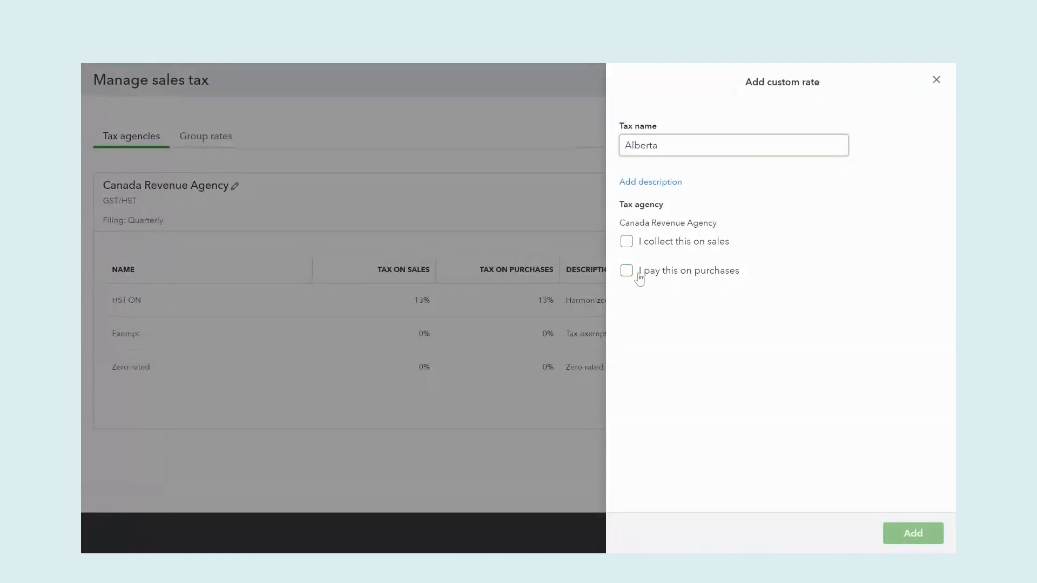
click(627, 242)
click(655, 281)
text(5)
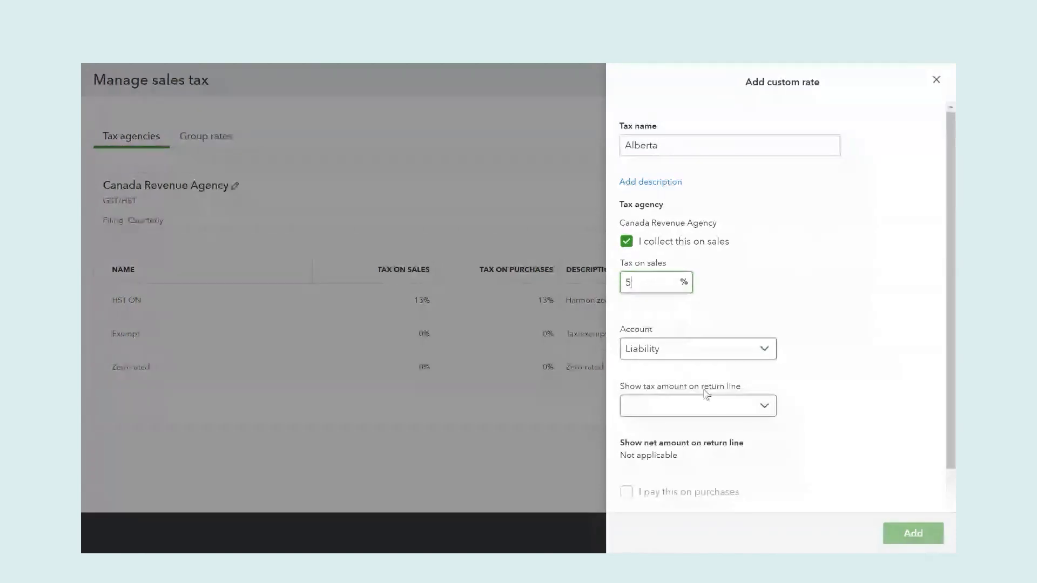
click(765, 405)
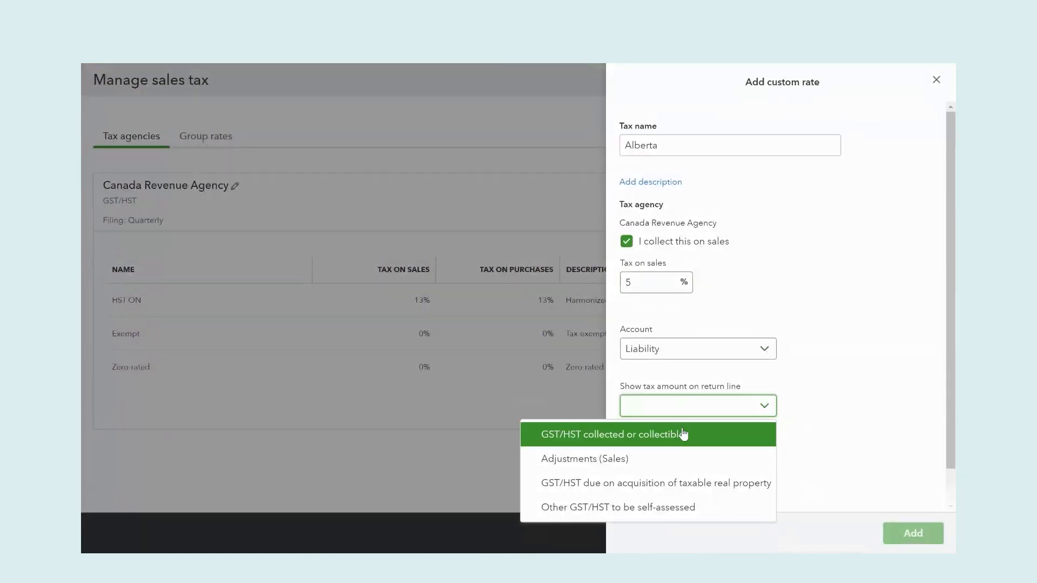
click(668, 439)
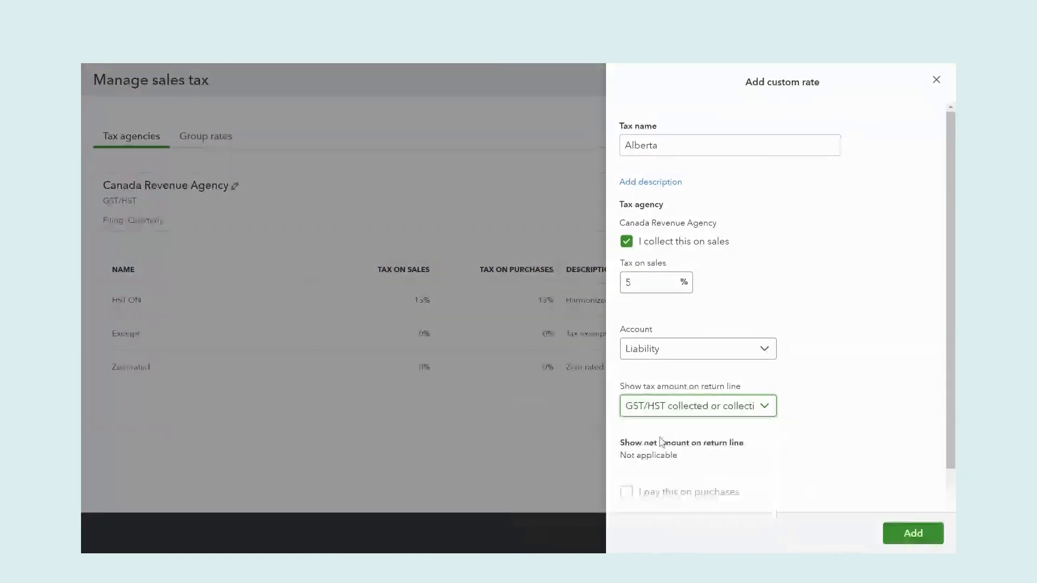
Make the Alberta rate apply to purchases at 5%, reported as Input tax credits (ITCs), and add the rate.
scroll(665, 448, down, 1)
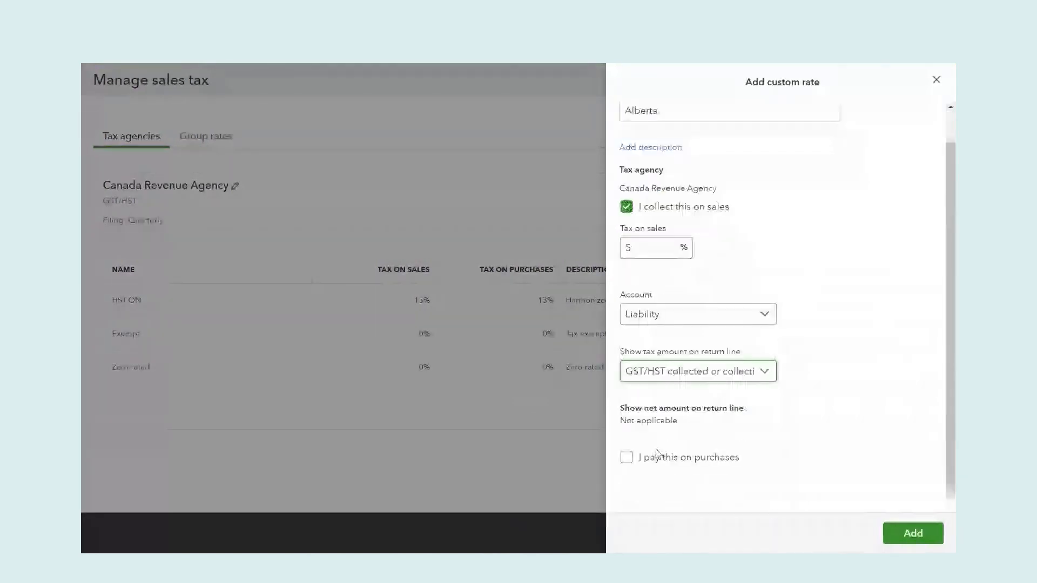
click(627, 455)
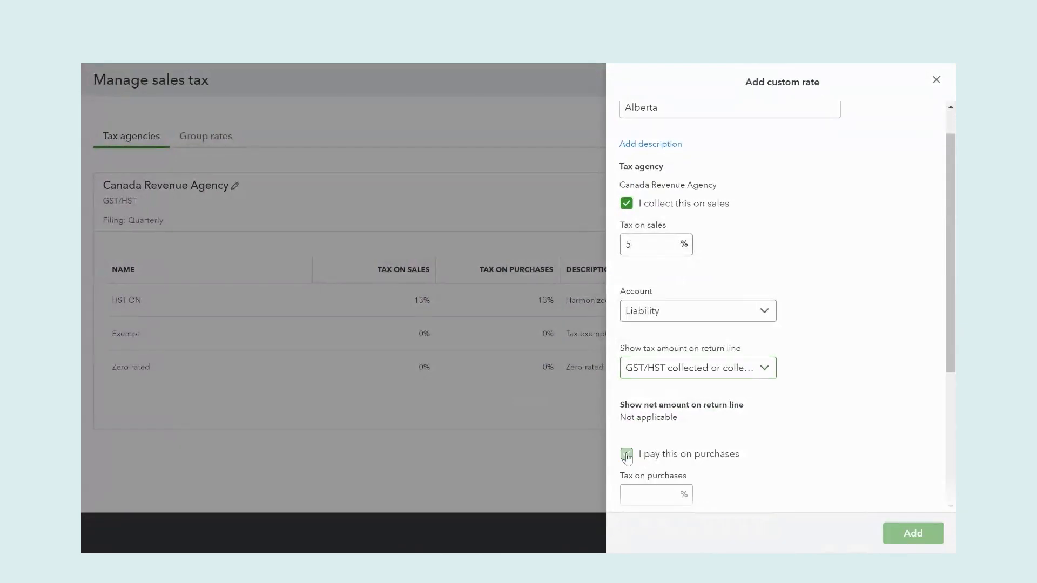
scroll(640, 382, down, 3)
click(639, 381)
text(5)
scroll(648, 382, down, 2)
click(697, 407)
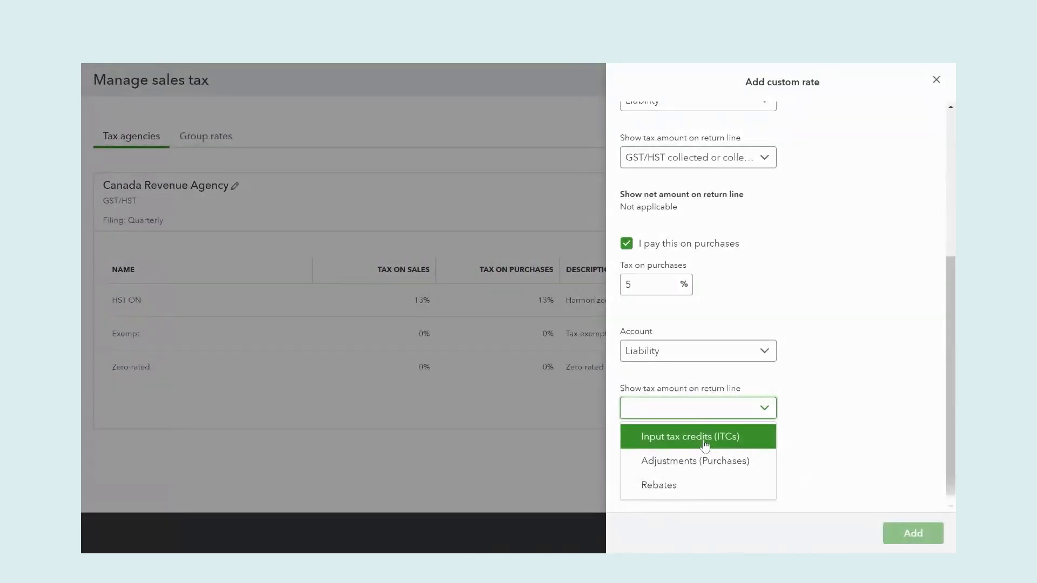
click(705, 445)
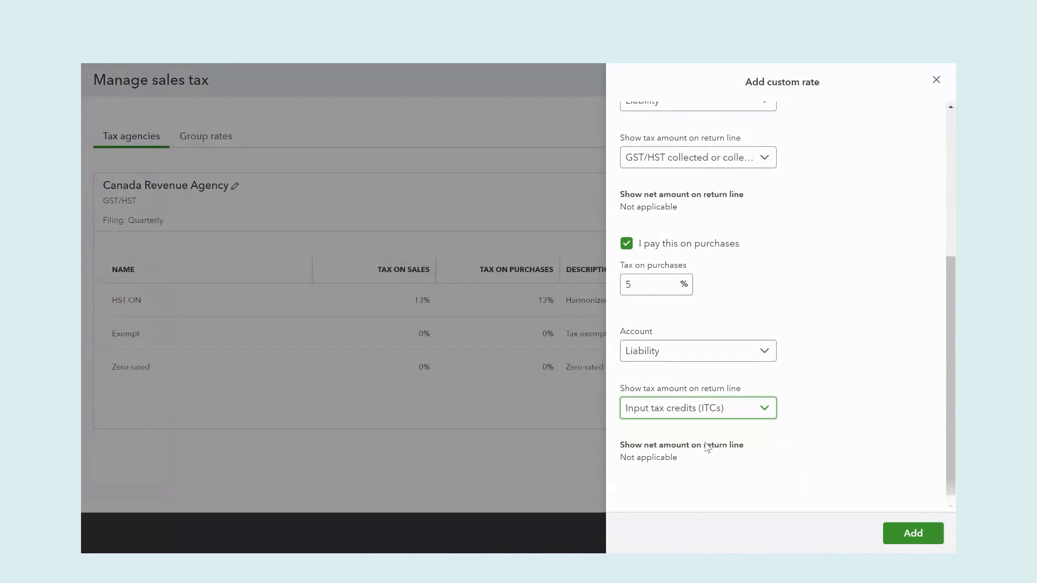
click(913, 533)
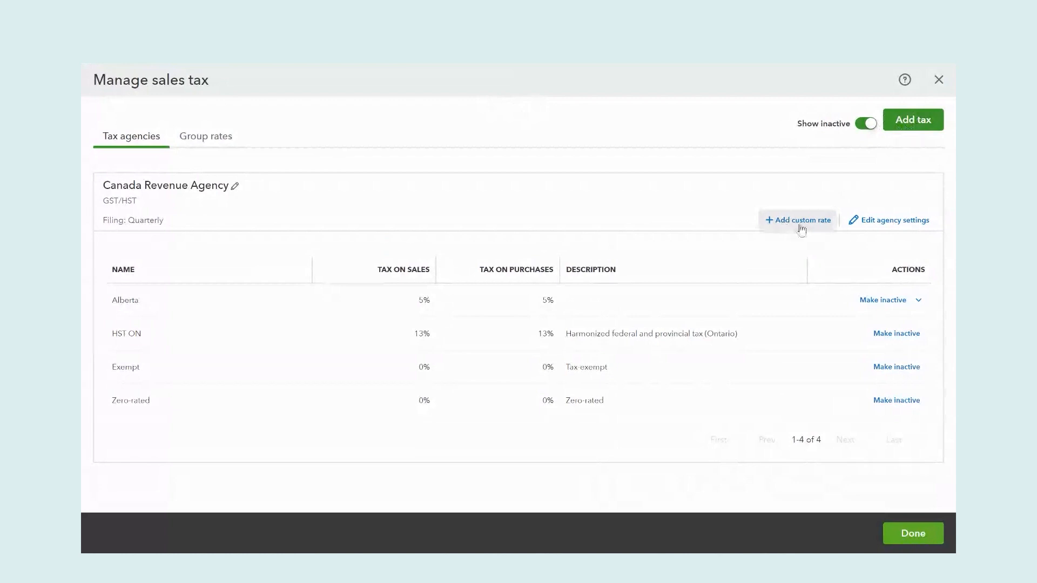
Start adding a tax for tracking in a new province and choose British Columbia.
click(921, 132)
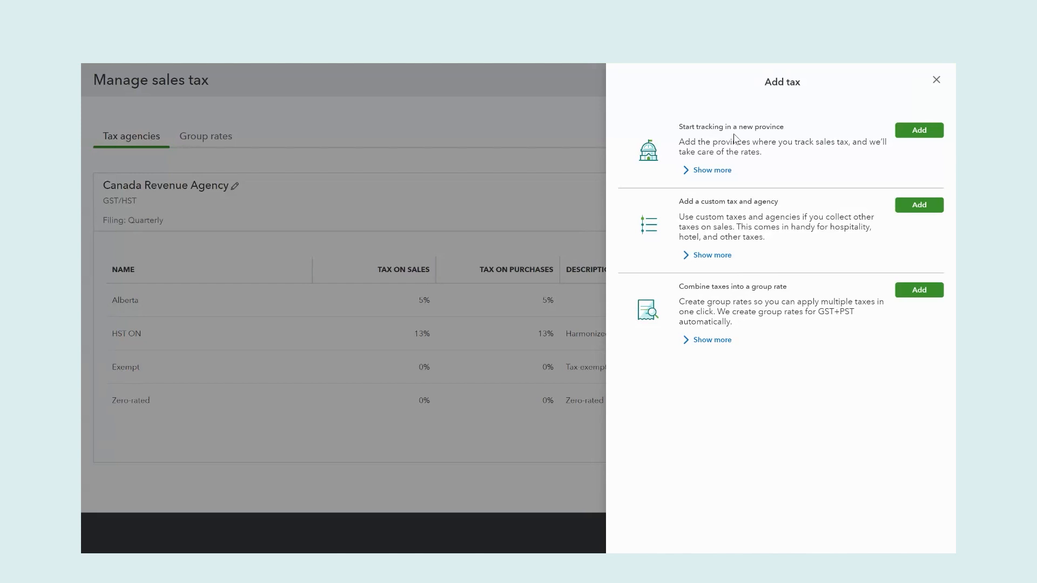
click(923, 133)
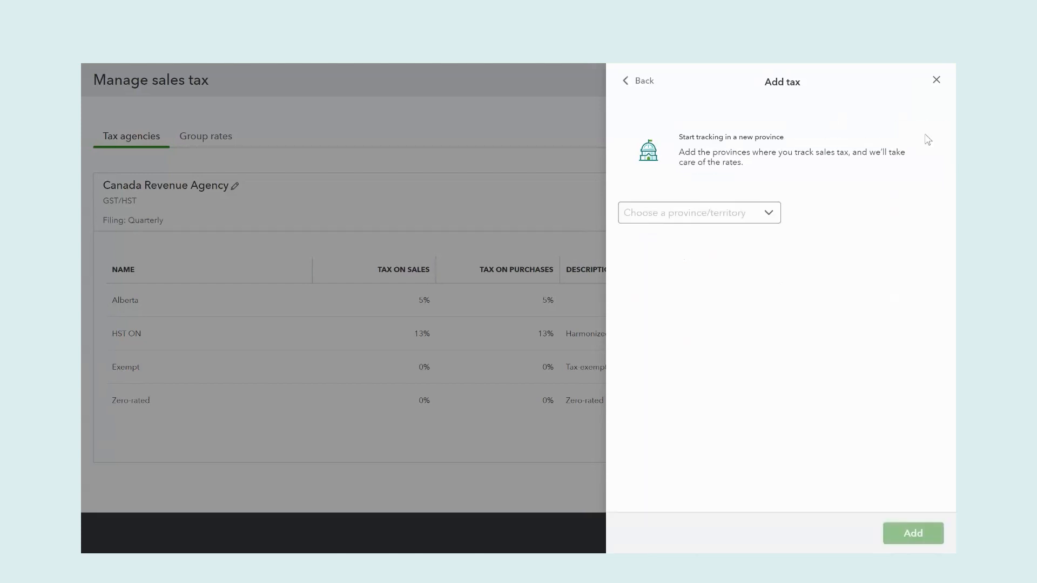
click(770, 216)
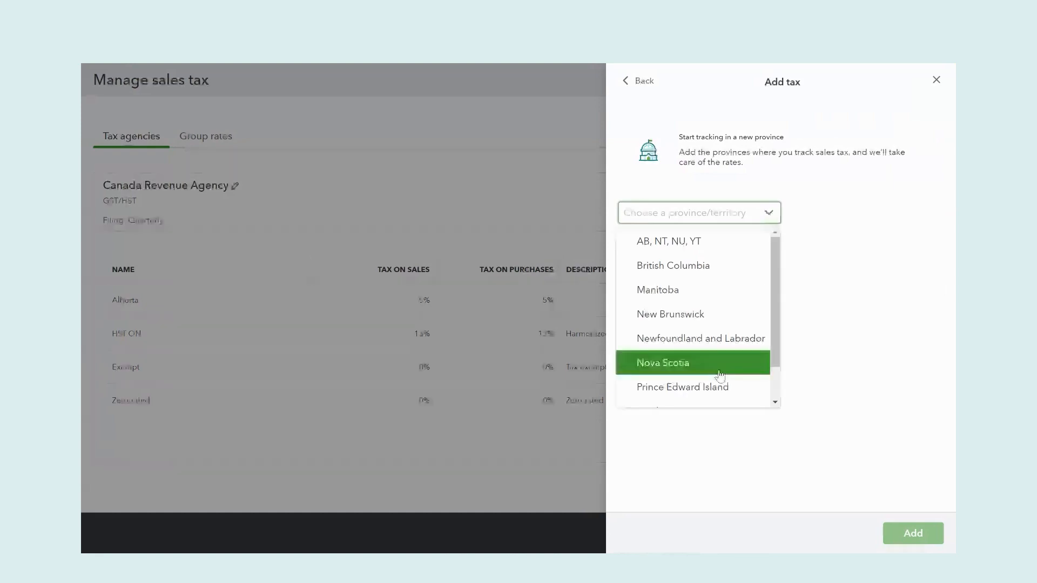
click(719, 278)
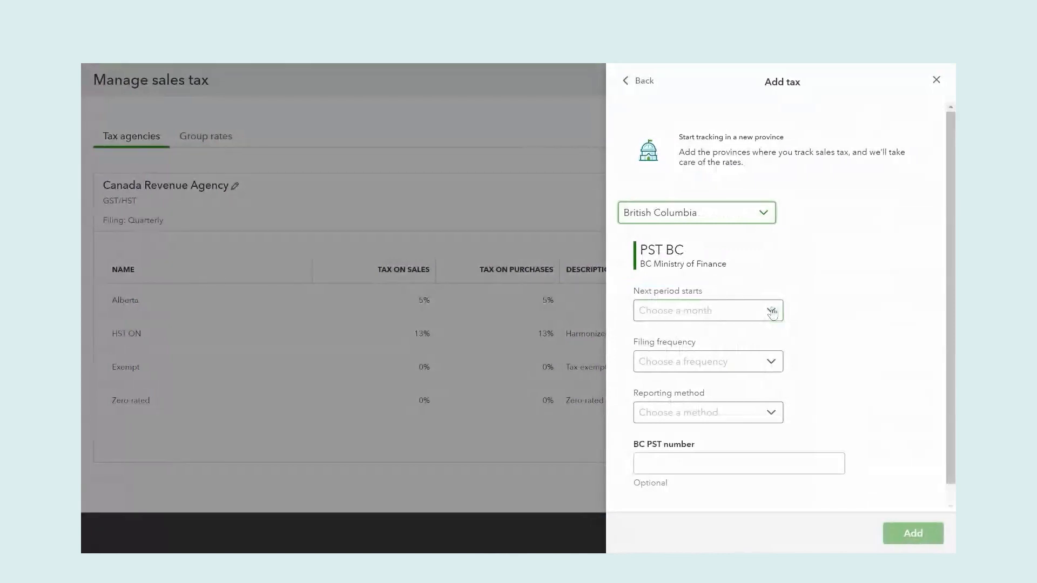
Set PST BC to a June period start, Quarterly filing and Accrual reporting, and add the tax.
click(709, 319)
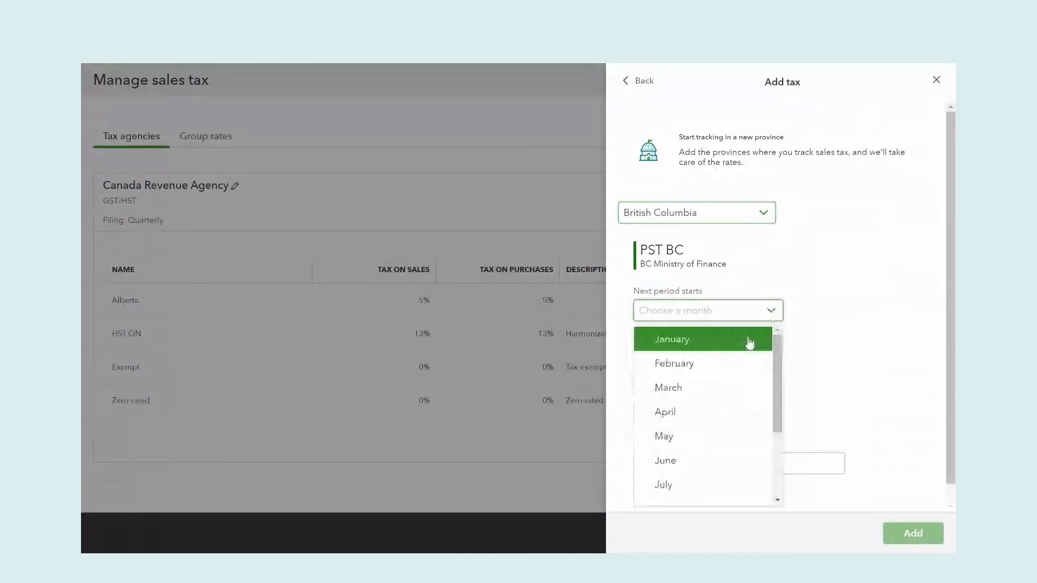
click(724, 468)
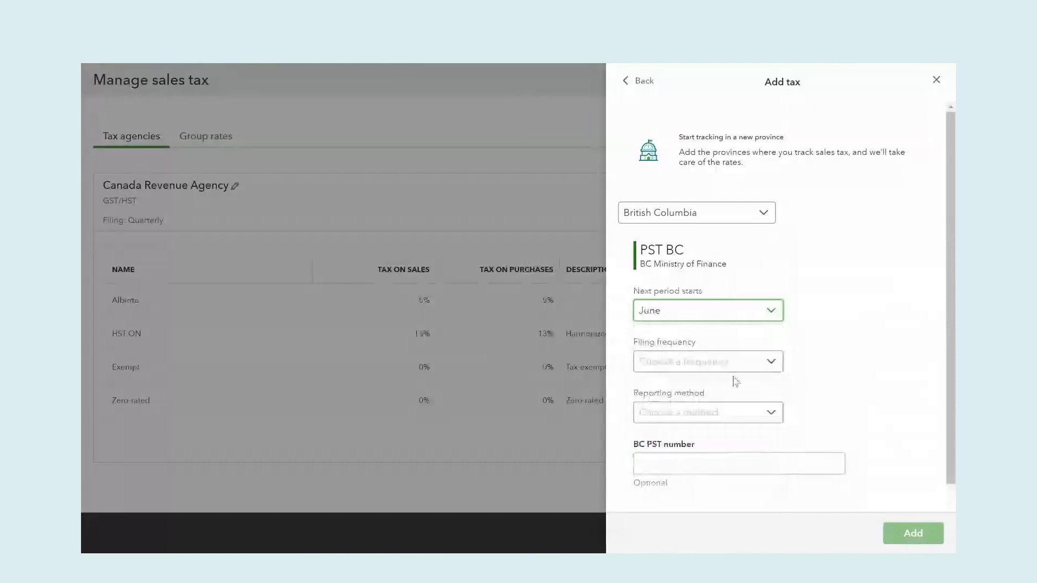
click(771, 361)
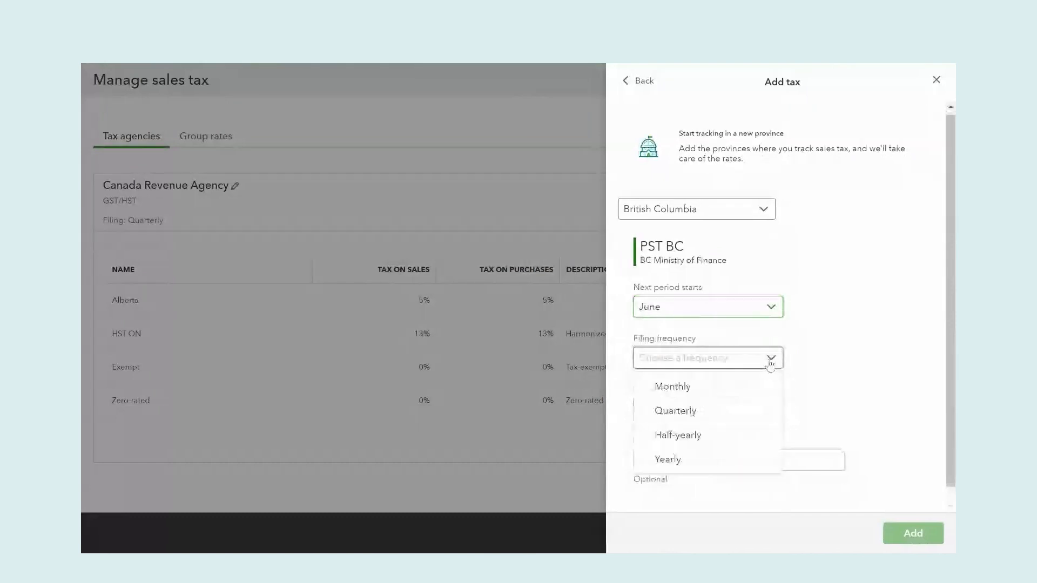
click(707, 416)
click(747, 414)
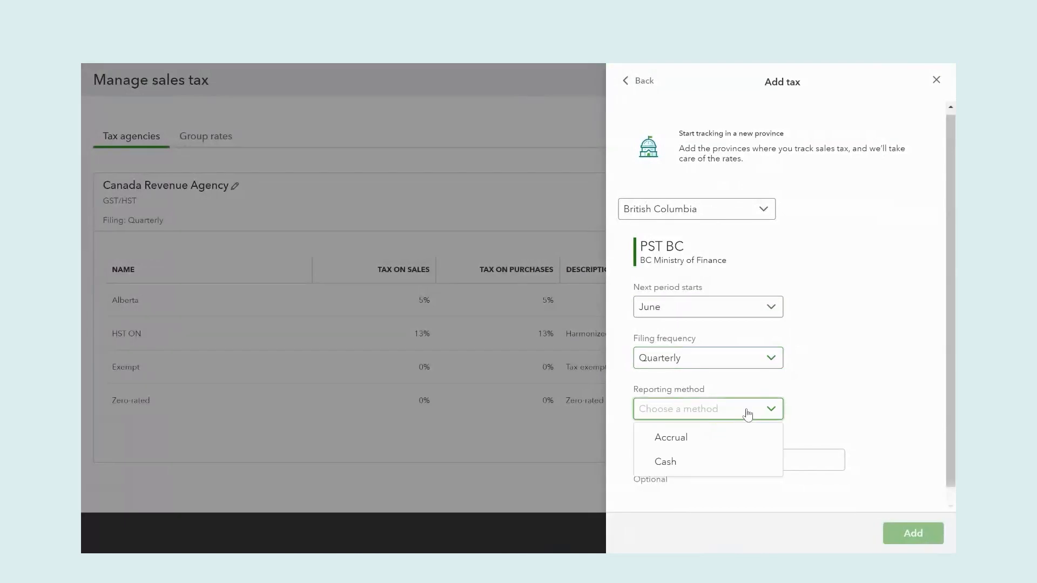
click(701, 439)
click(914, 533)
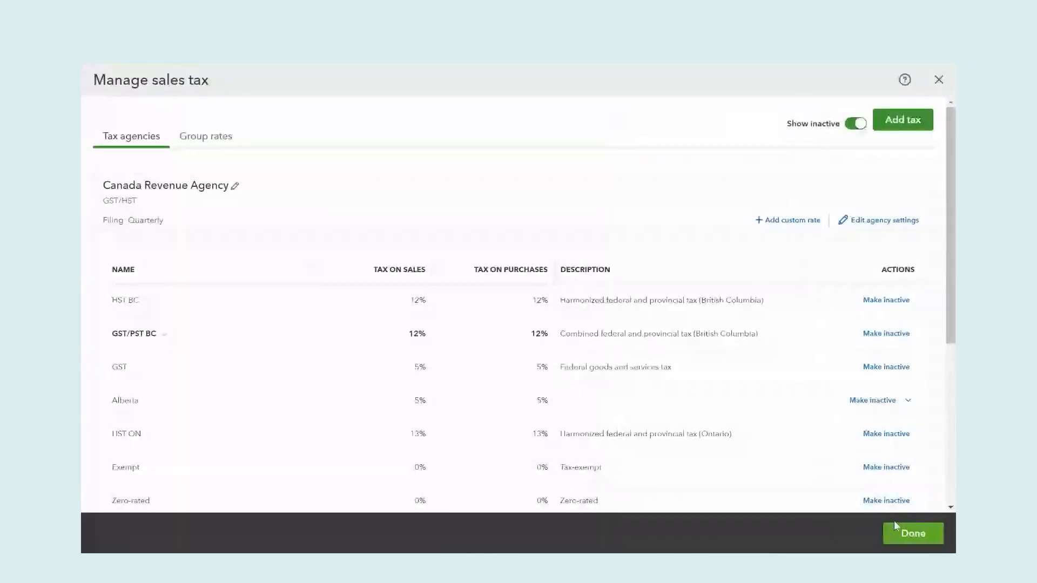
Close sales tax management, reopen it, and review the rates under BC Ministry of Finance.
click(899, 533)
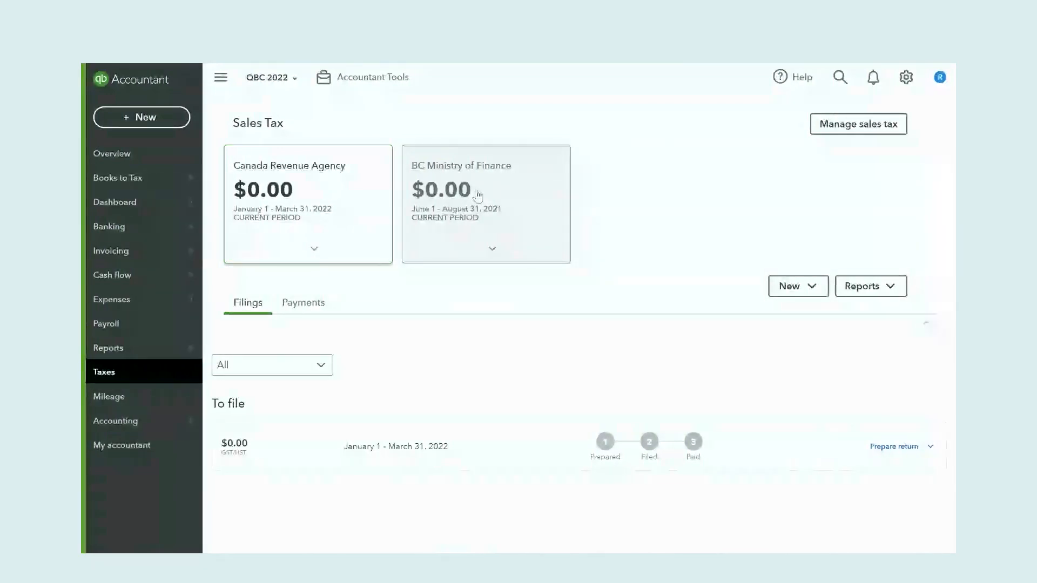
click(816, 120)
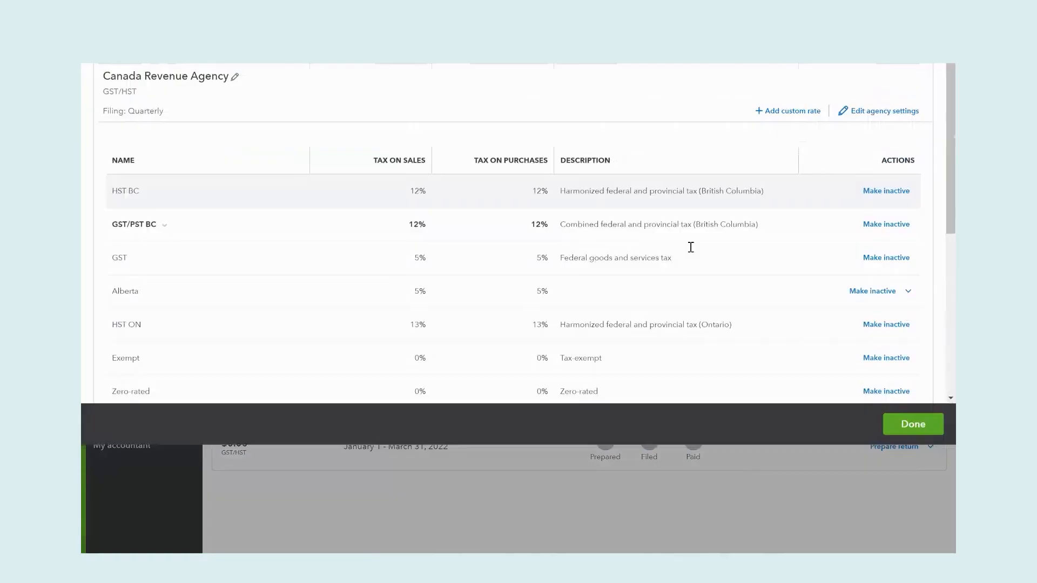
scroll(555, 314, down, 4)
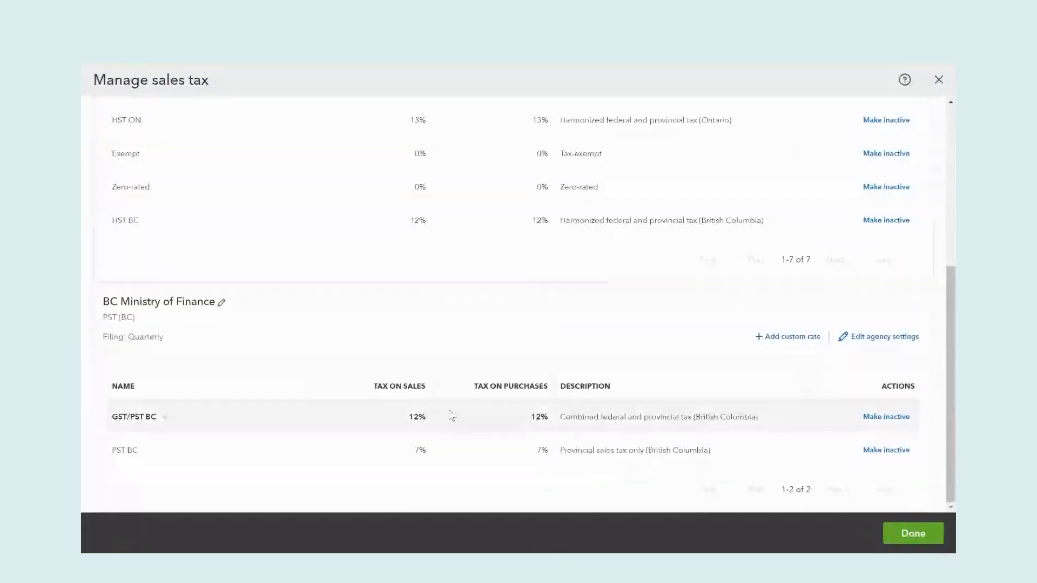